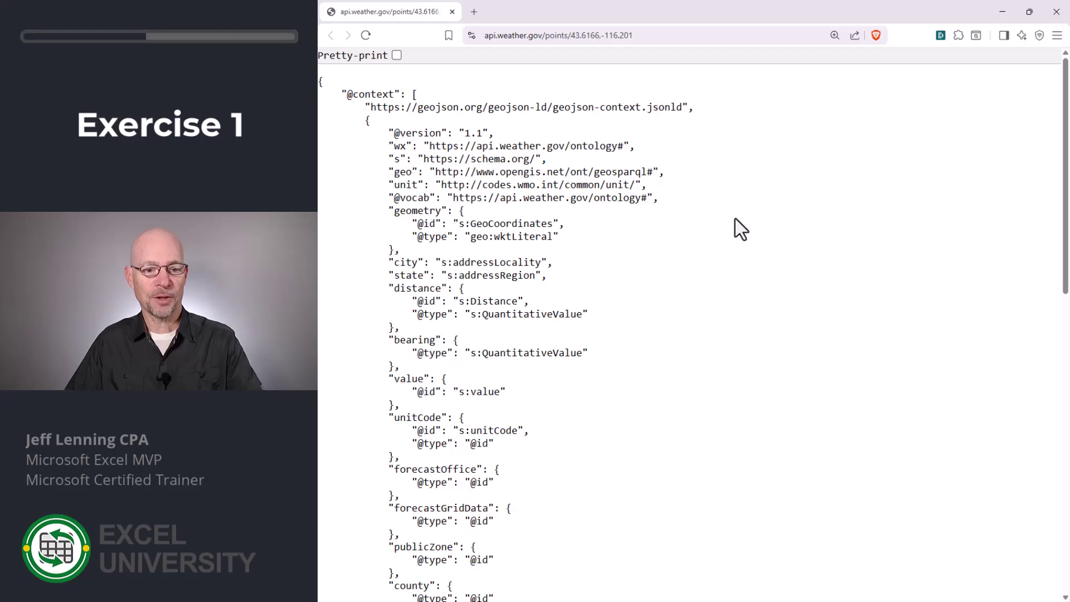
scroll(740, 230, "down", 12)
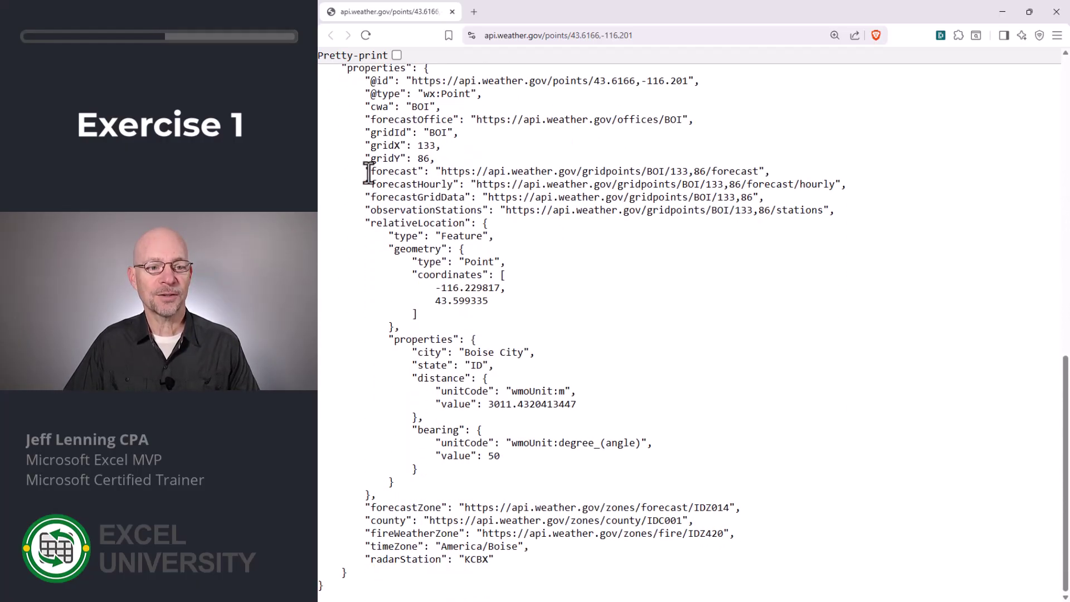
left_click_drag(369, 171, 759, 172)
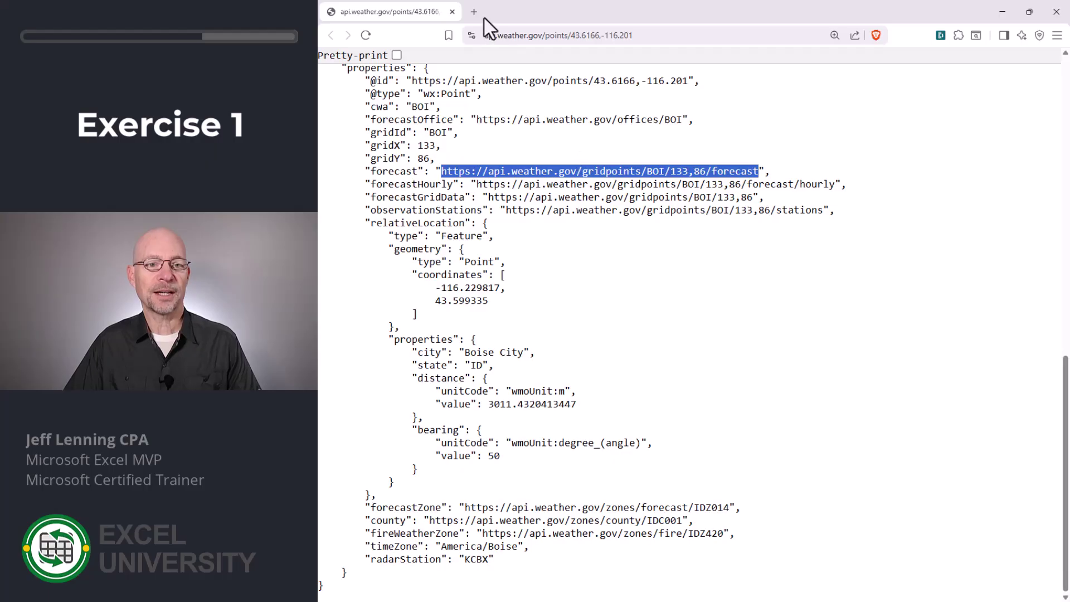
left_click_drag(484, 19, 476, 11)
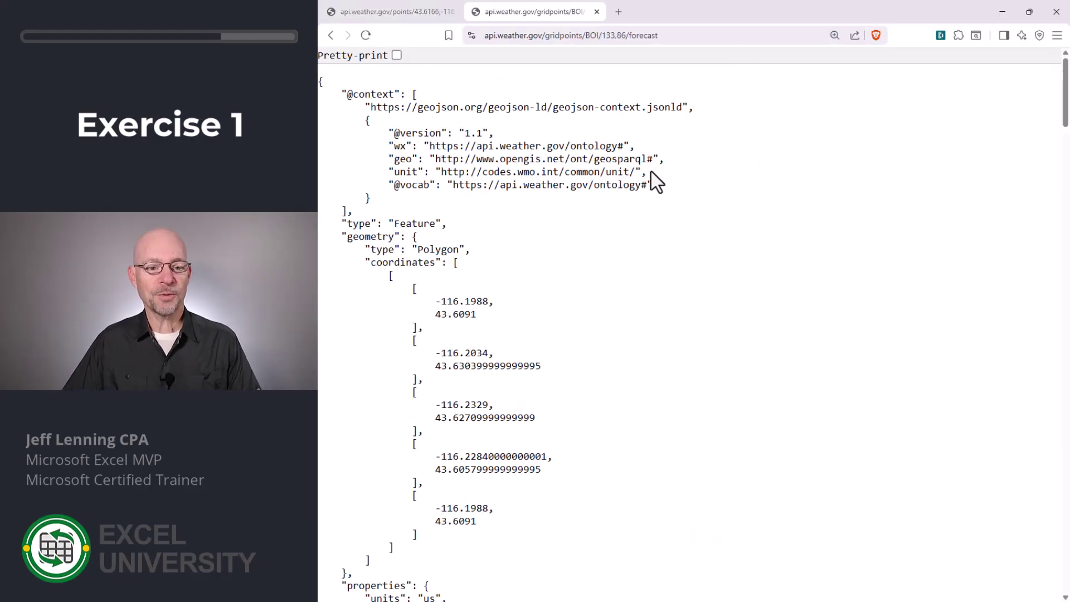
Step: Examine the forecast response's periods, including each period's name, temperature, precipitation probability and detailed forecast
scroll(657, 182, "down", 5)
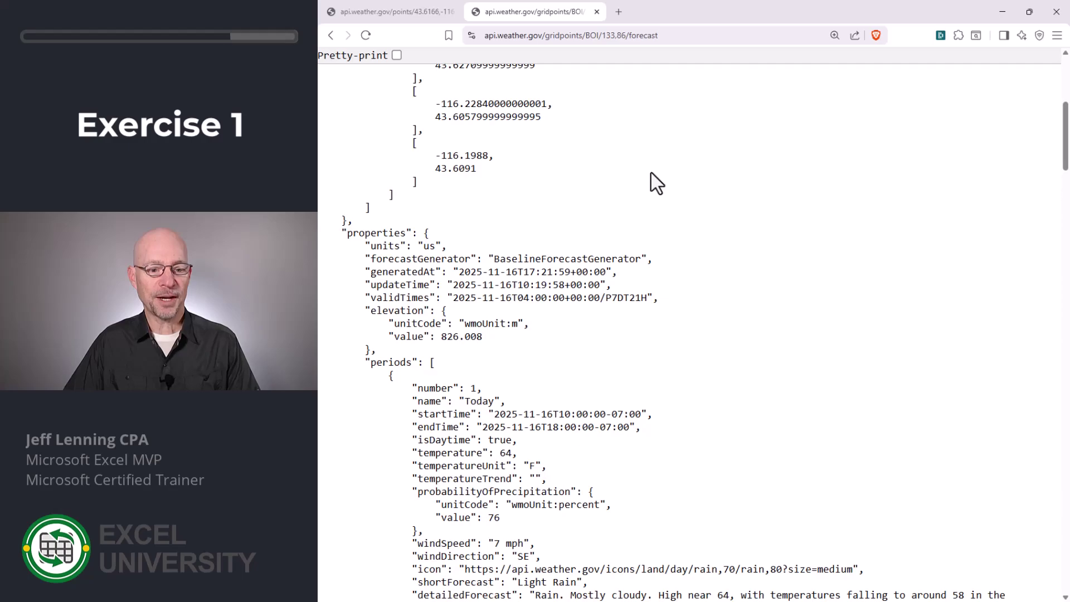
scroll(657, 182, "down", 3)
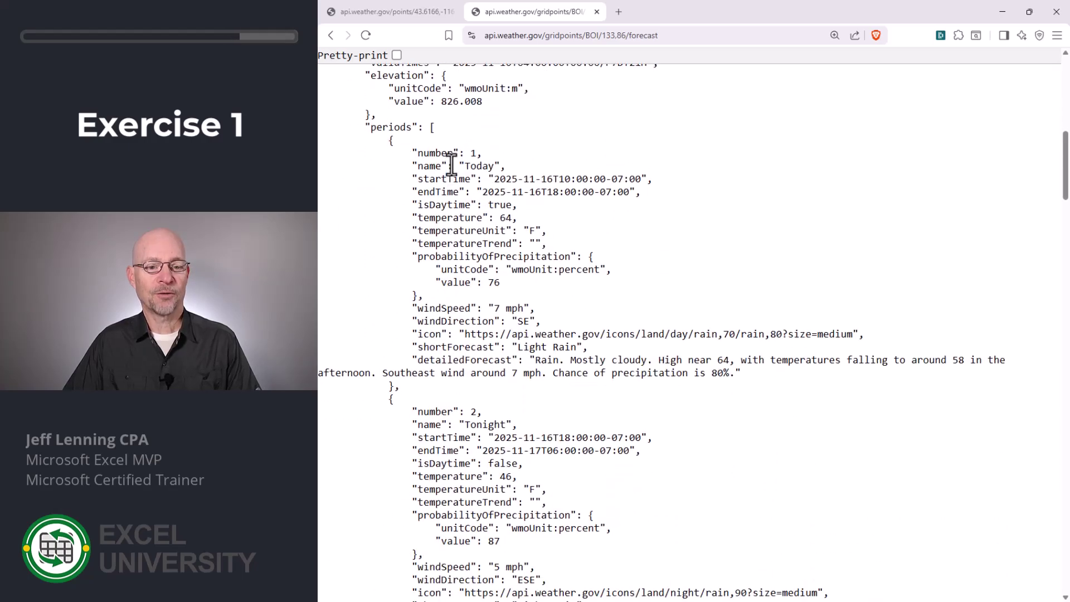
scroll(529, 245, "down", 3)
scroll(530, 257, "down", 2)
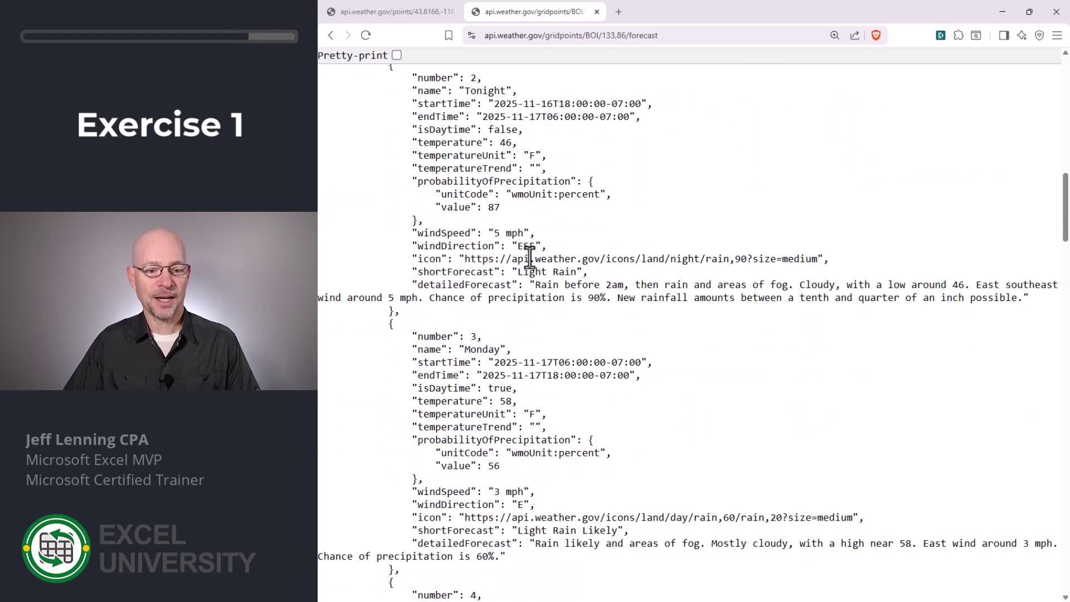
scroll(530, 258, "down", 3)
scroll(542, 225, "down", 3)
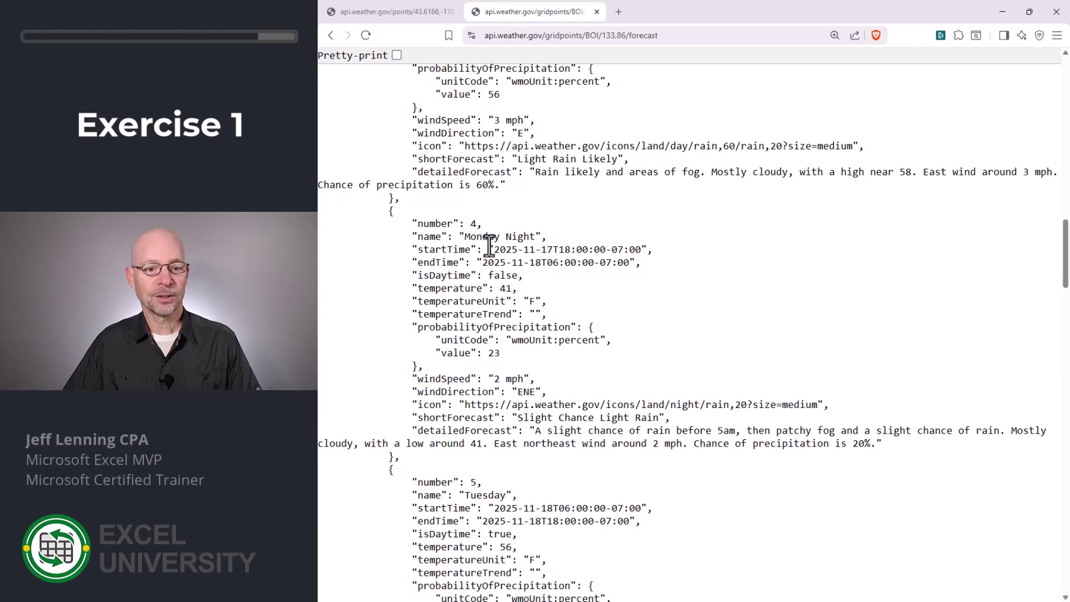
scroll(574, 256, "down", 4)
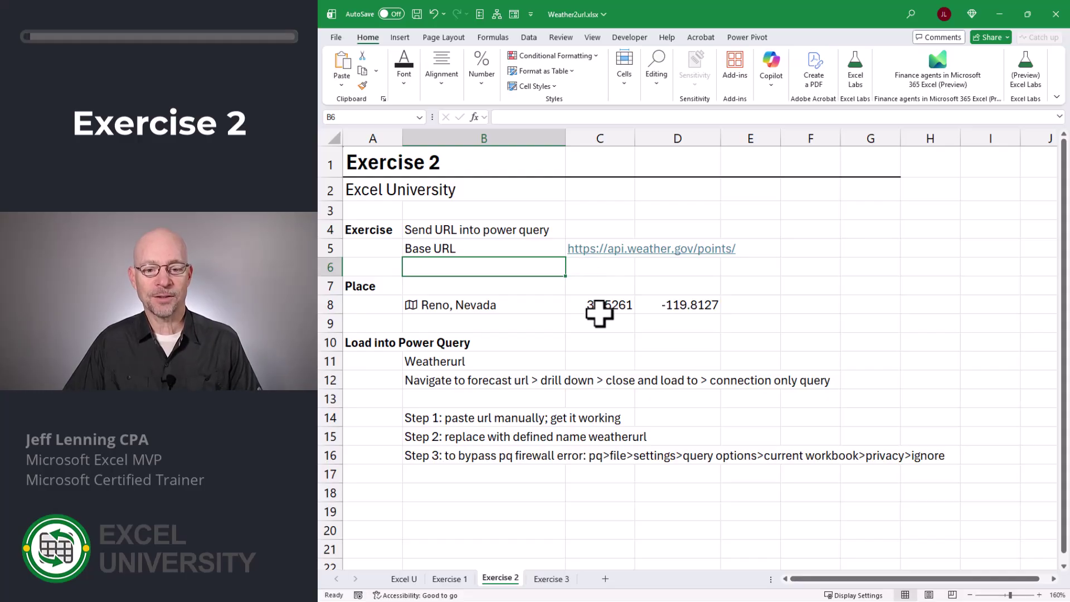
Step: In cell C11 beside Weatherurl, build the URL from the base URL and coordinates with =CONCAT(C5,C8,",",D8)
left_click(547, 327)
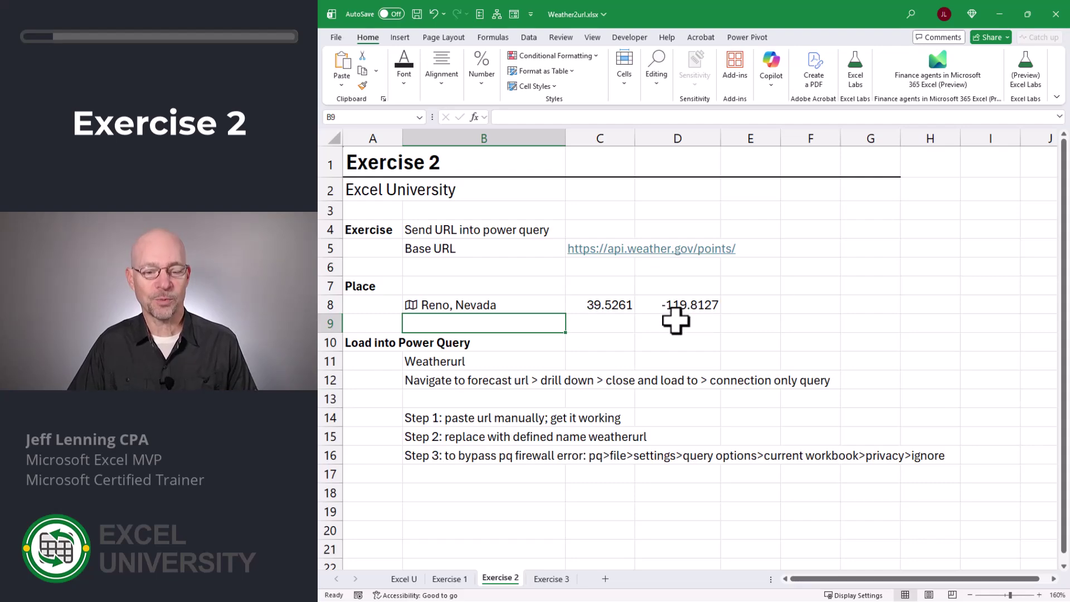
key("Down")
key("Down")
key("Right")
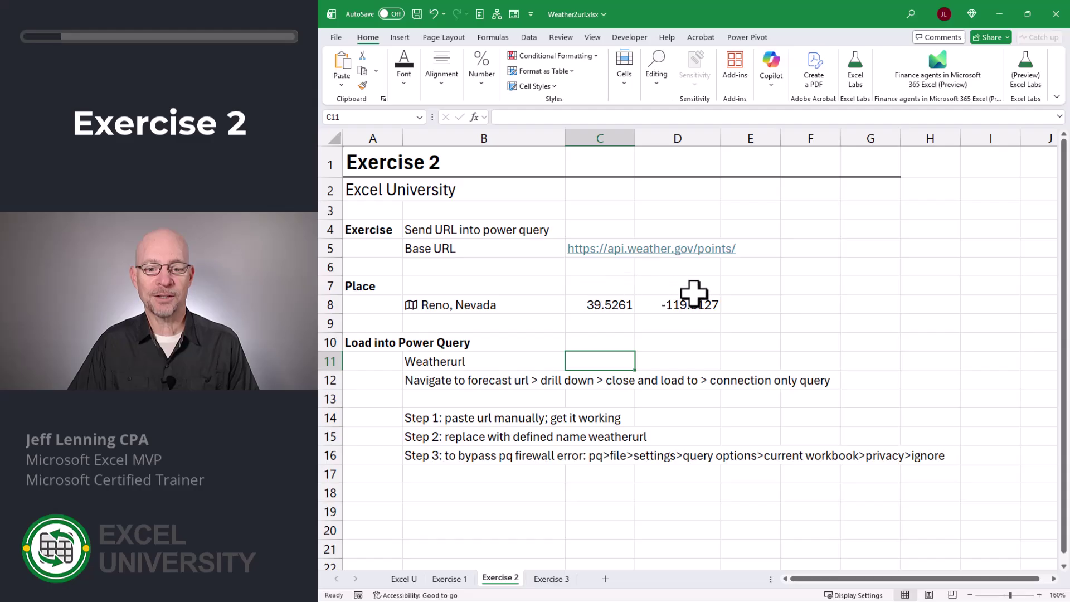
type("=con")
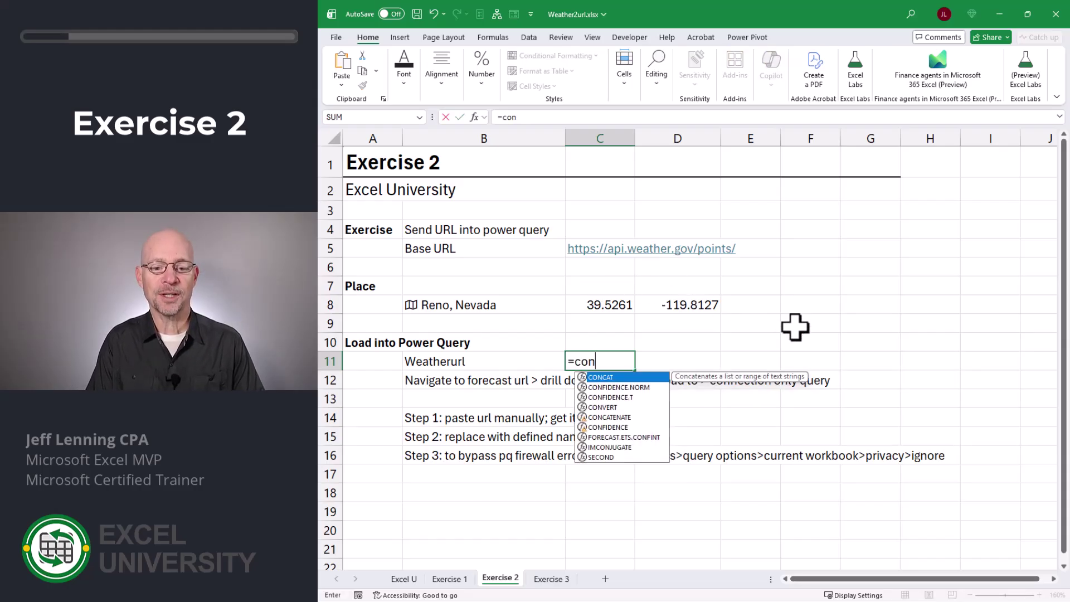
key("Tab")
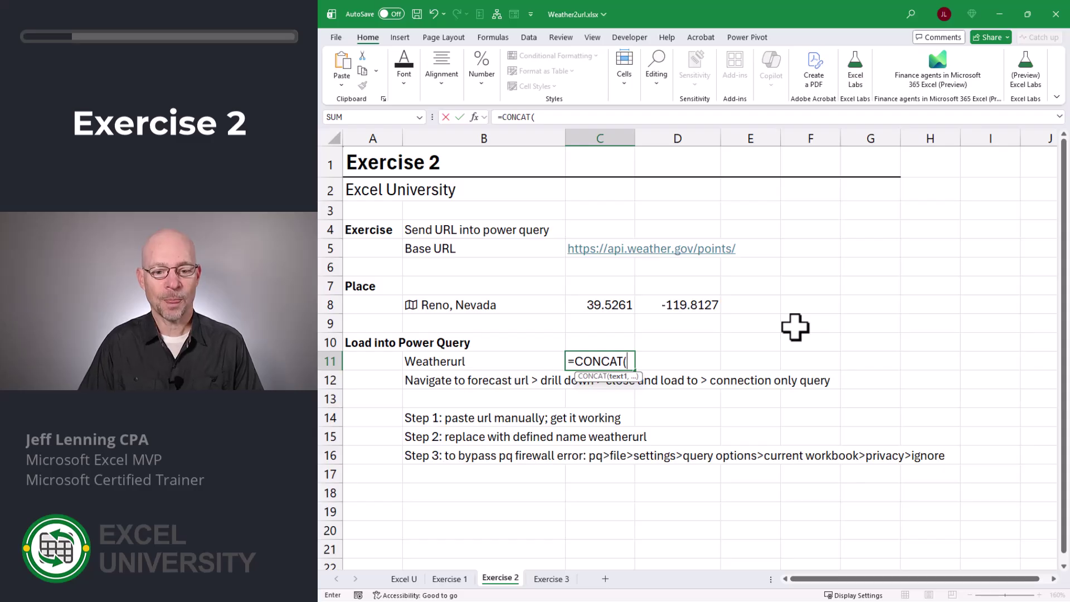
key("Up")
key("Up")
key("Up")
key("Up")
key("Up")
key("Up")
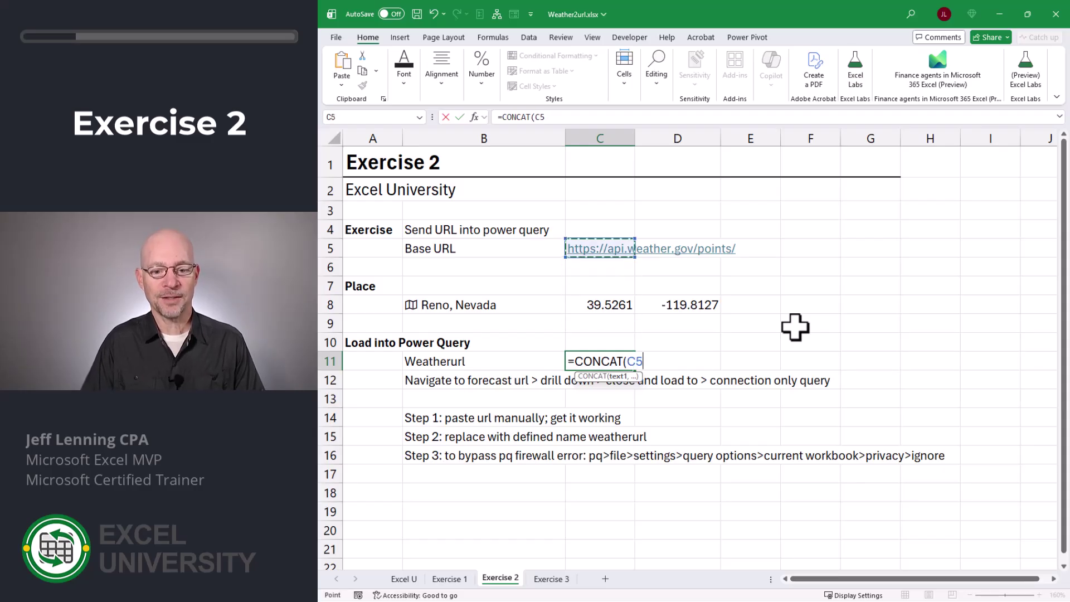
type(",")
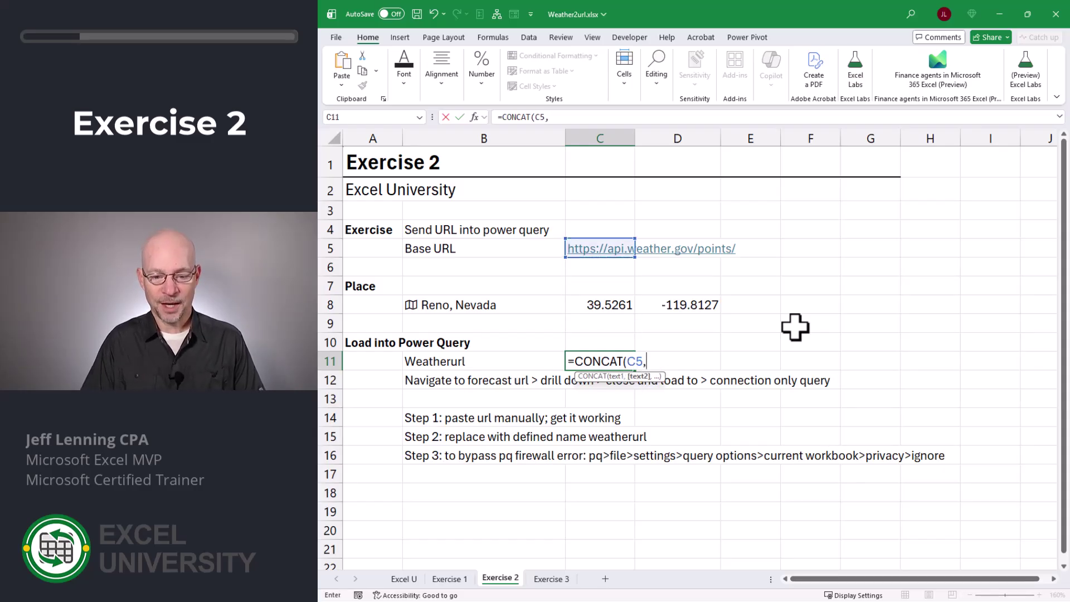
key("Up")
key("Up")
key("Up")
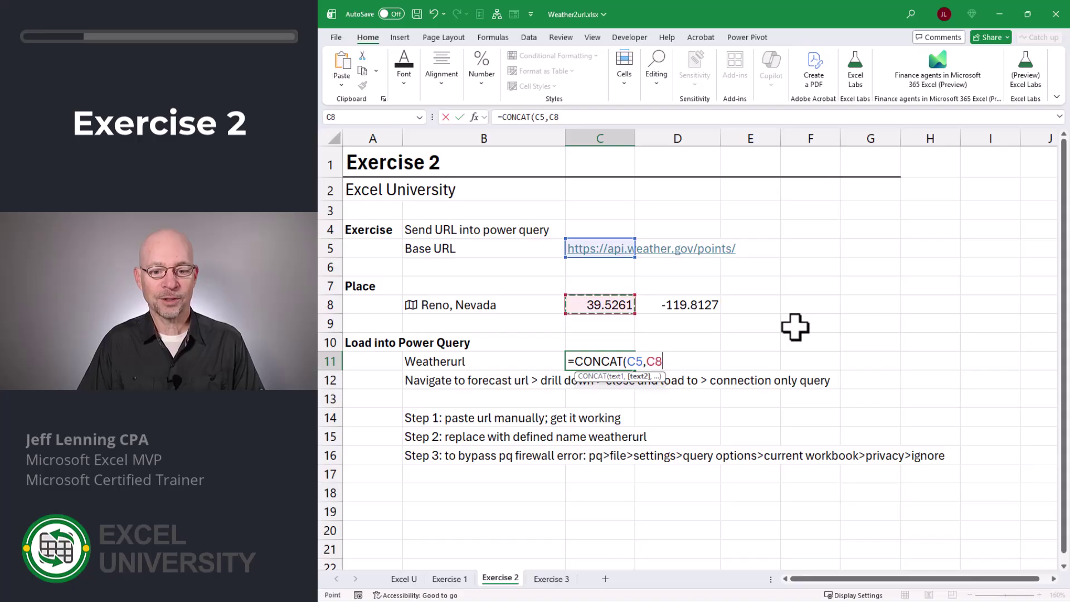
type(",\",")
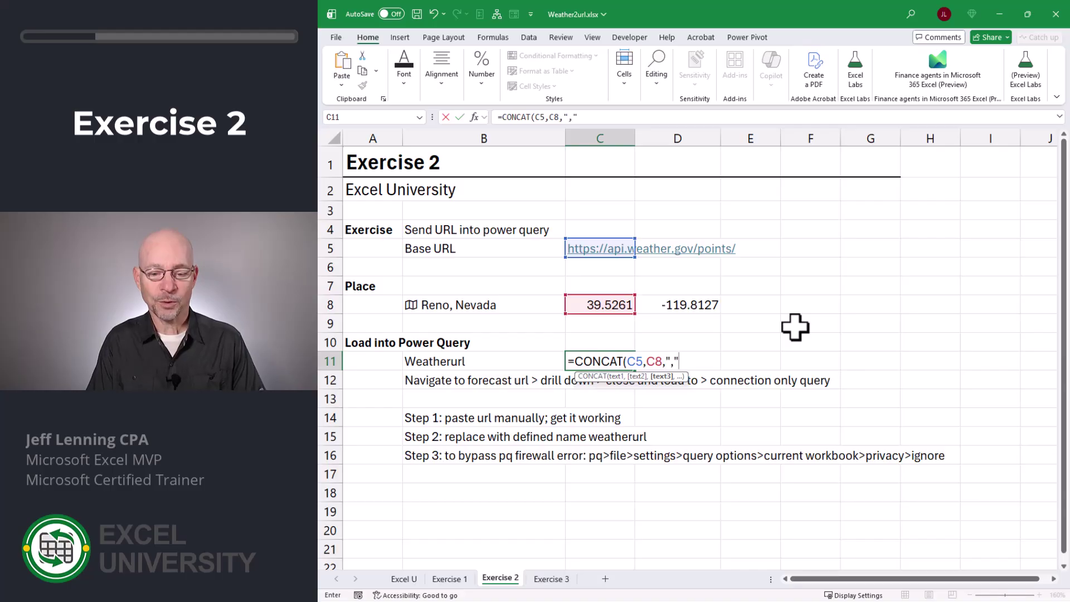
type("\",")
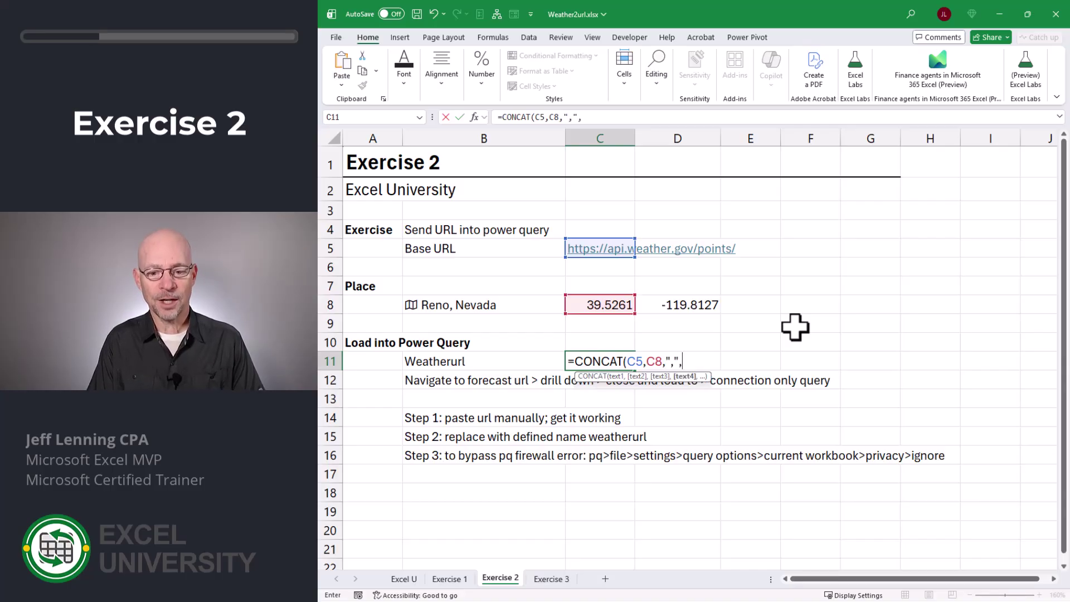
key("Up")
key("Up")
key("Up")
key("Right")
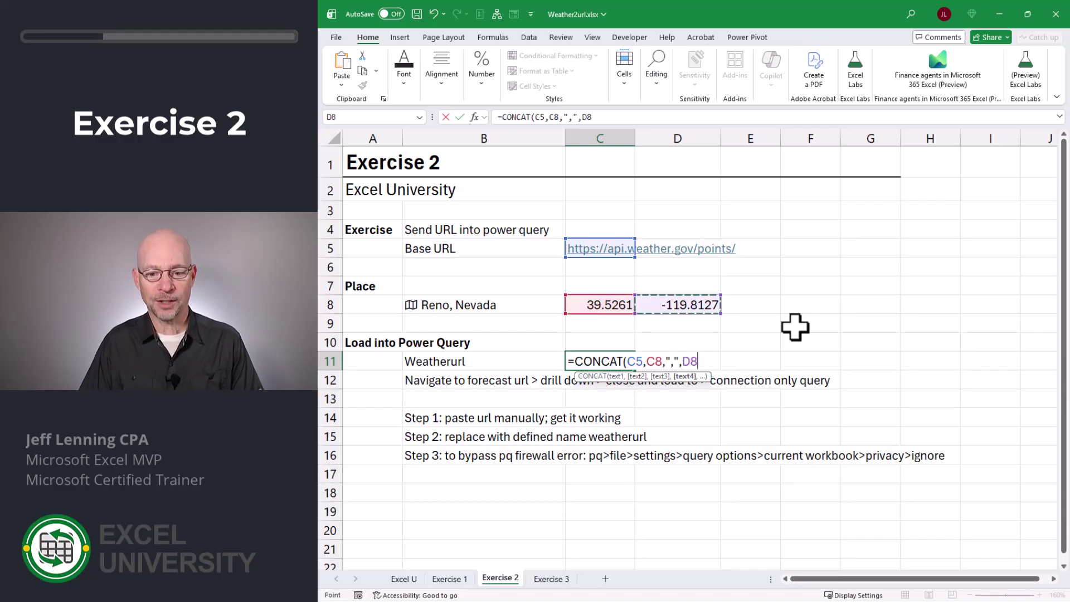
key("Return")
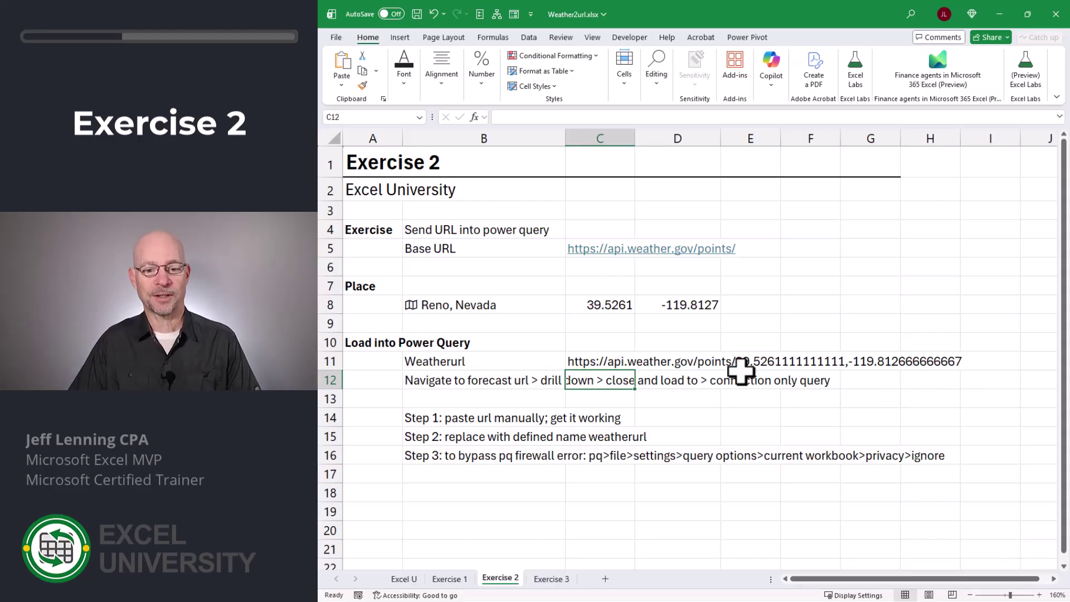
Step: Give the concatenated URL cell C11 the defined name weather_url
left_click(596, 361)
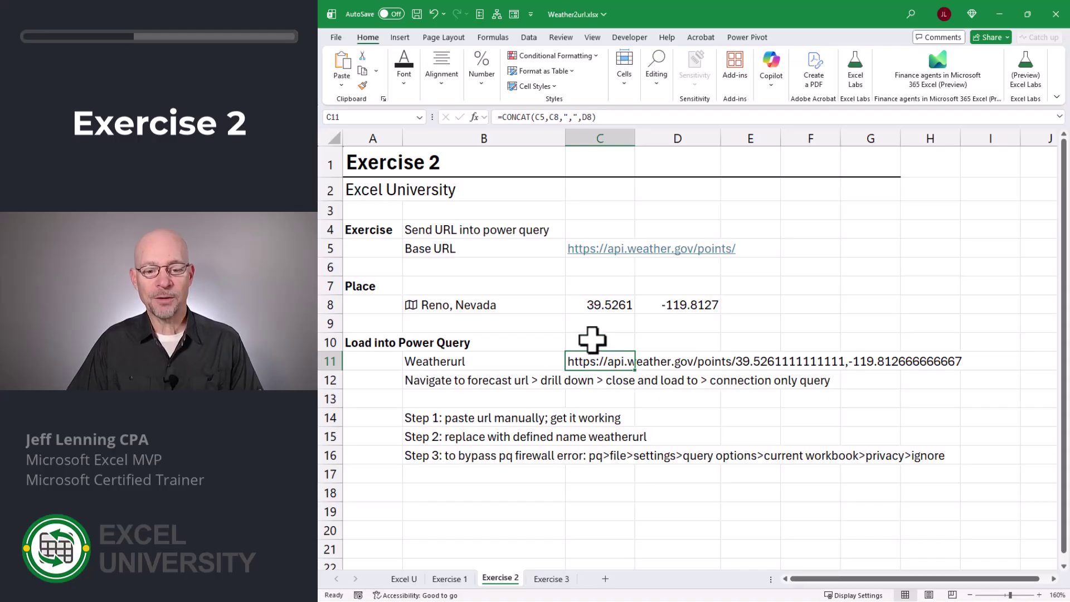
left_click(366, 115)
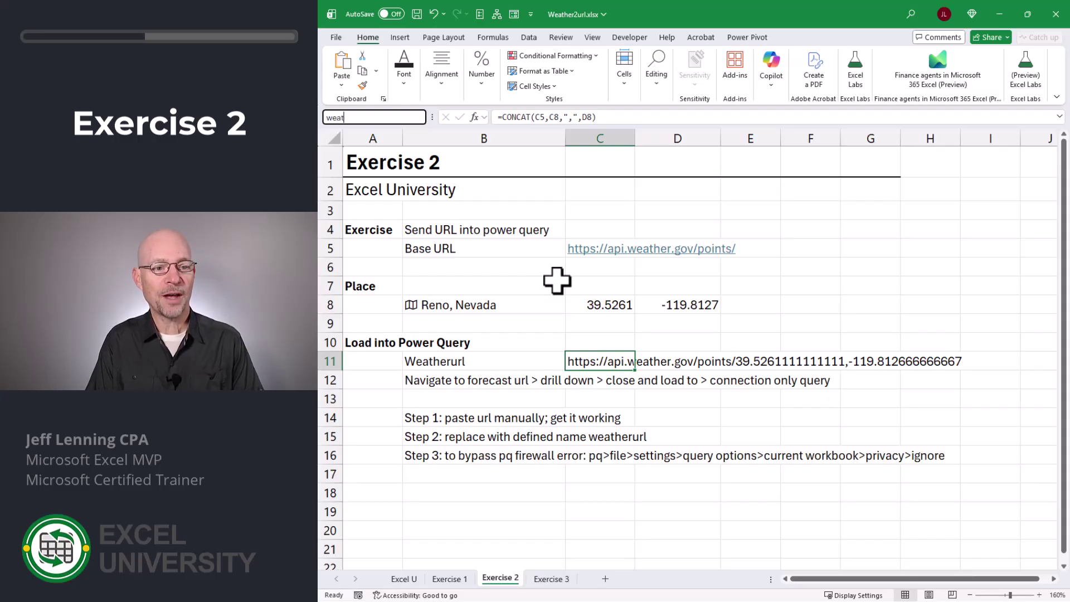
key("Return")
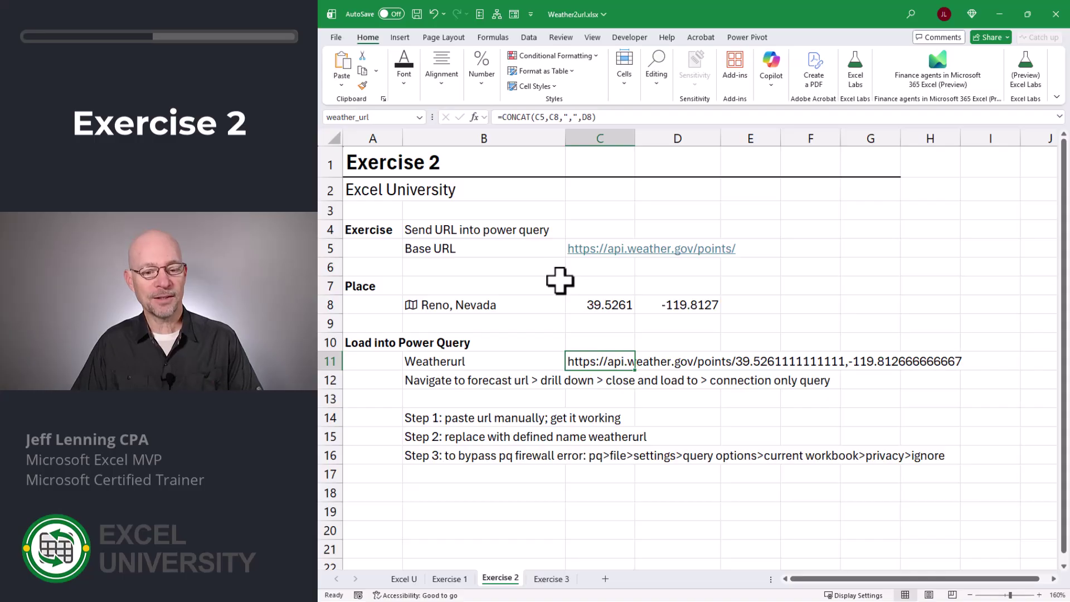
Step: Bring the weather_url cell into Power Query and delete the Changed Type and Promoted Headers steps
left_click(534, 39)
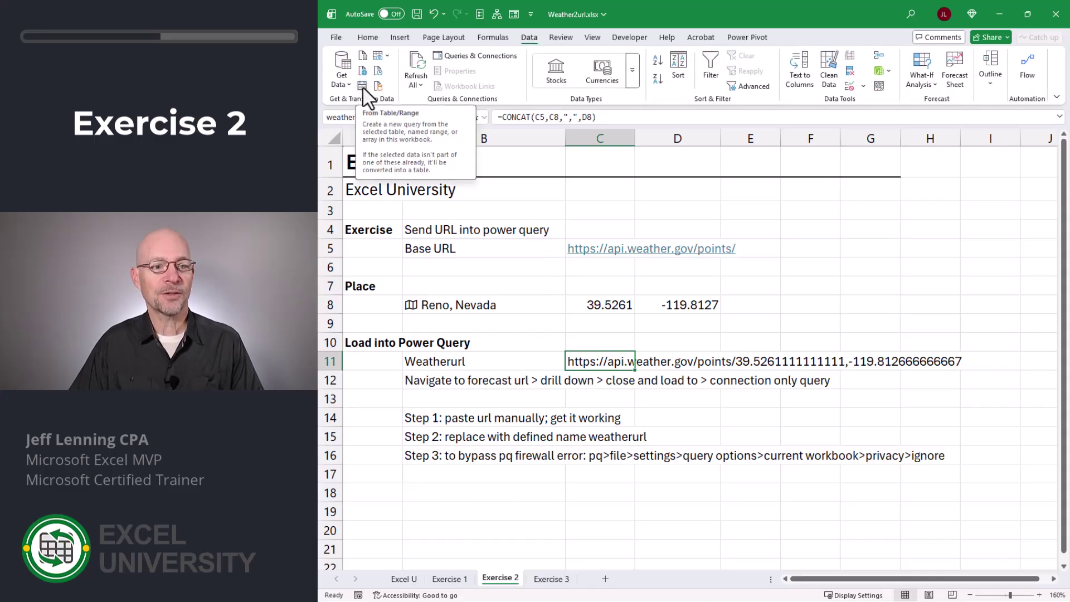
left_click(364, 89)
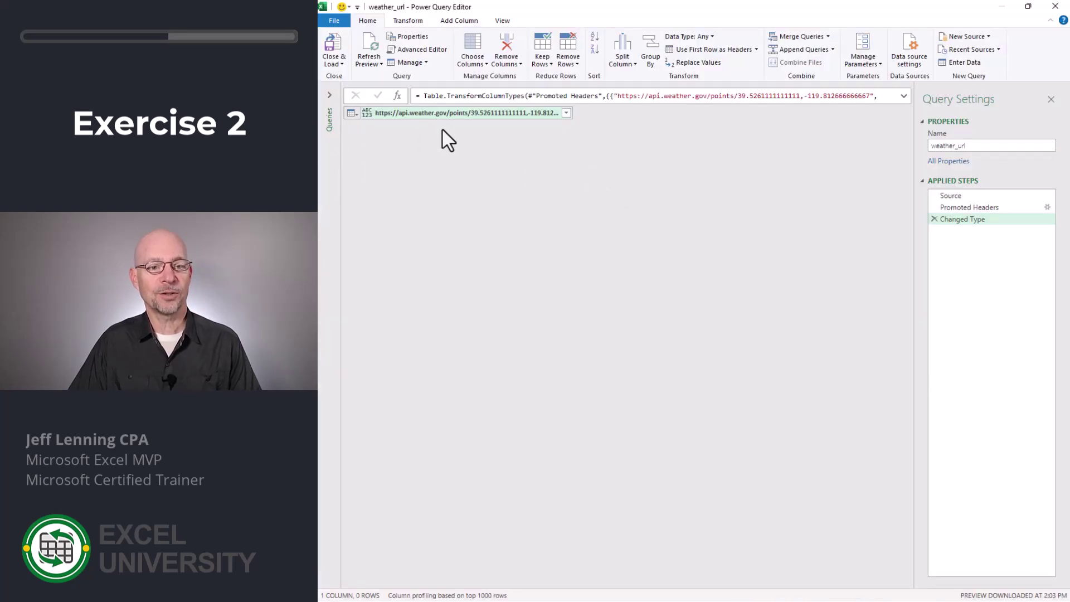
left_click(934, 219)
left_click(934, 208)
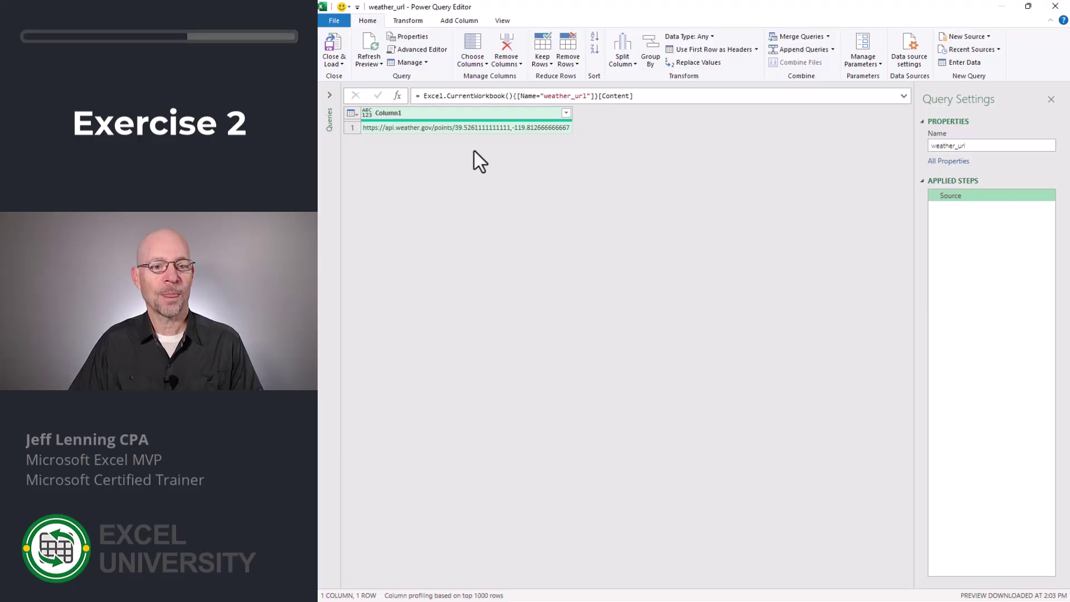
Step: Drill down into the URL value in Column1 so the weather_url query returns plain text
right_click(462, 128)
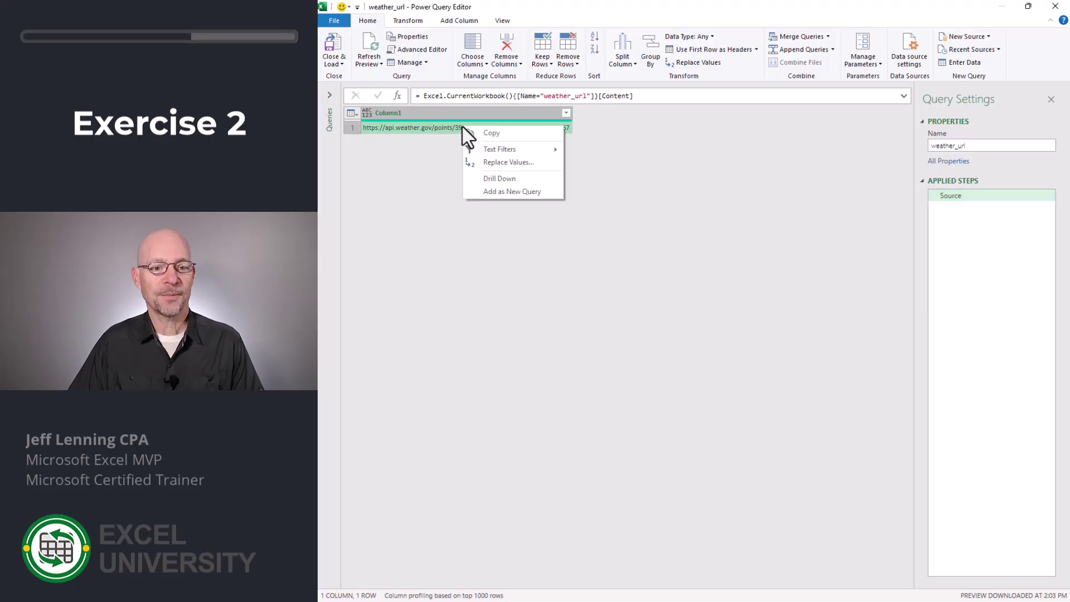
left_click(496, 177)
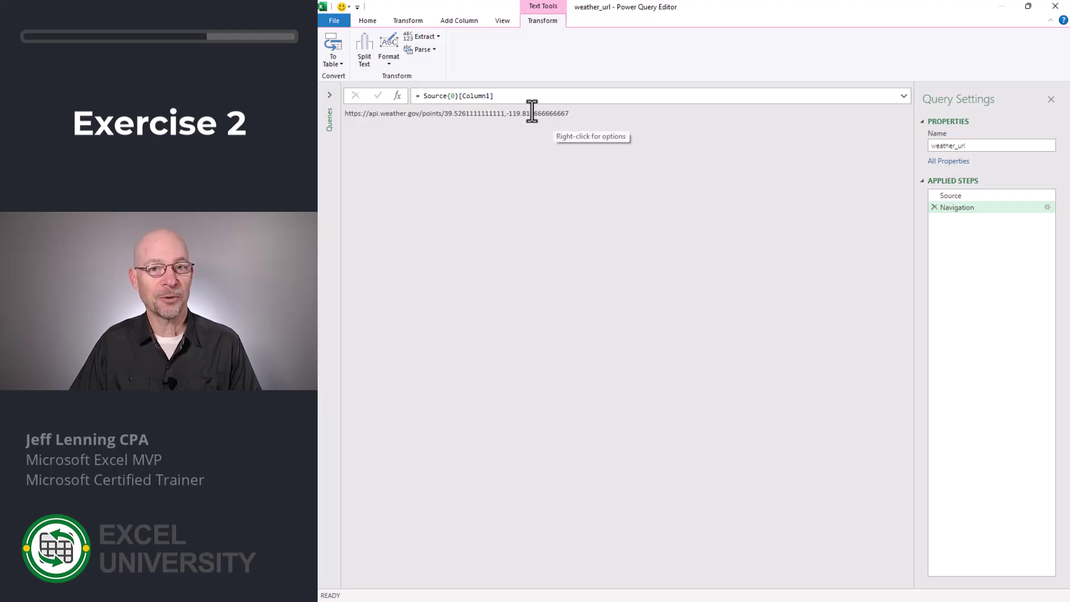
left_click_drag(344, 113, 569, 113)
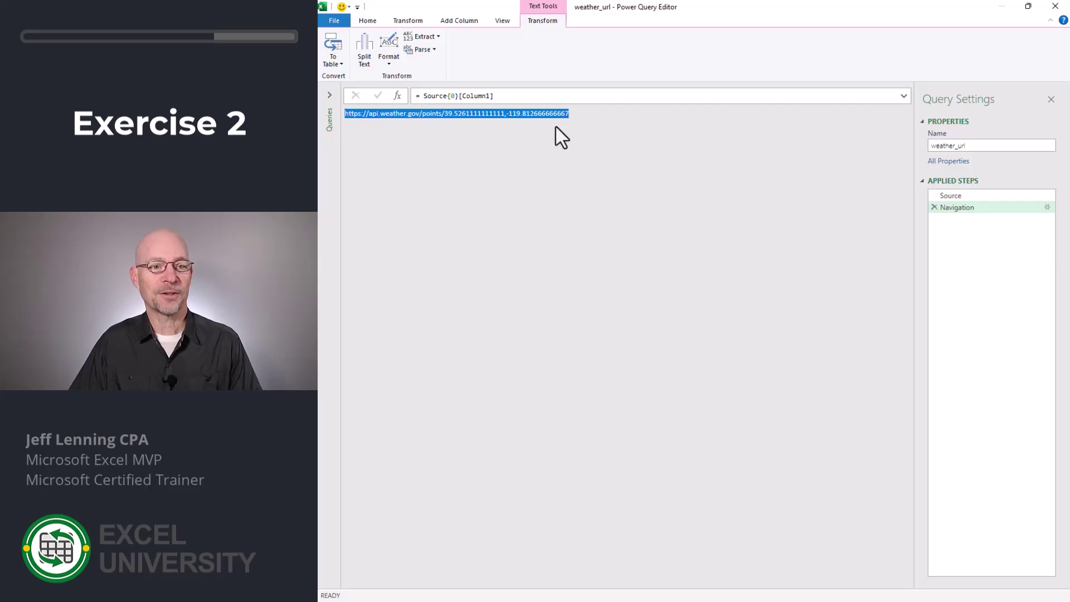
Step: Load the weather_url query as Only Create Connection and close the list of queries and connections
left_click(368, 21)
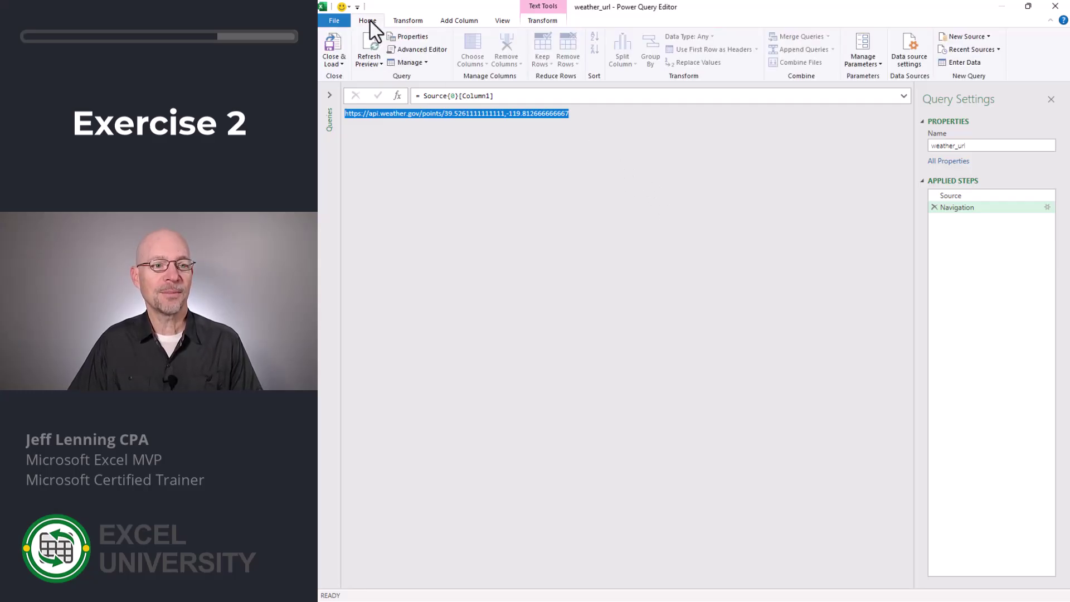
left_click(341, 64)
left_click(348, 88)
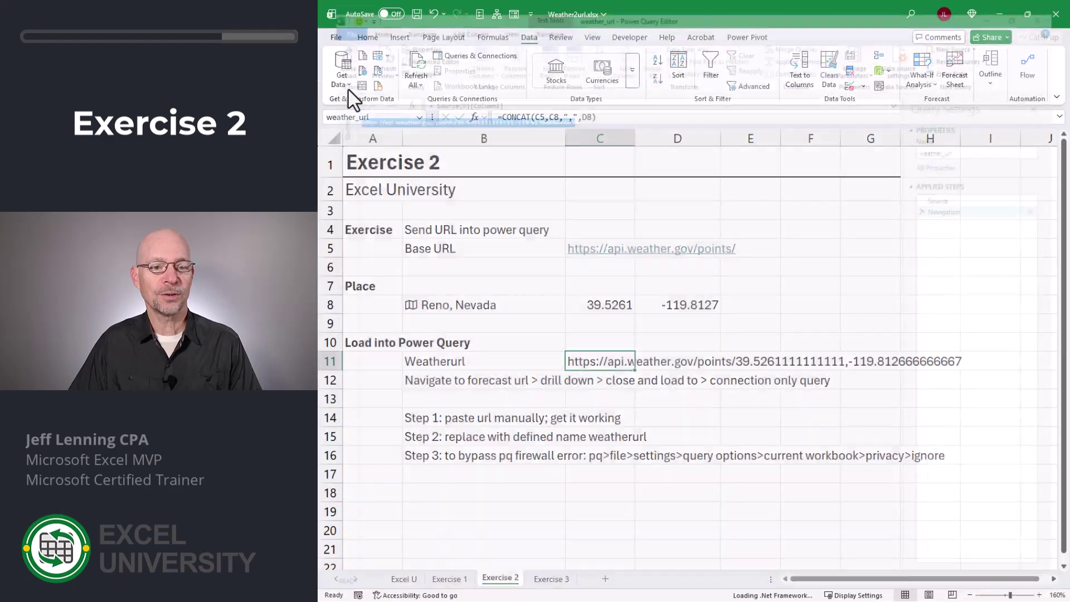
left_click(669, 270)
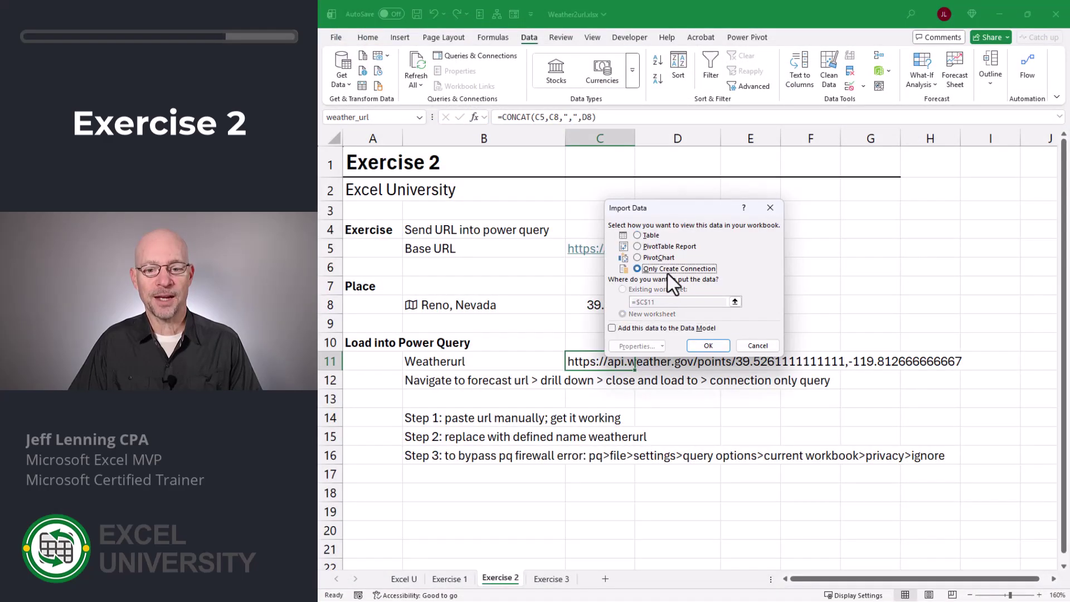
left_click(704, 344)
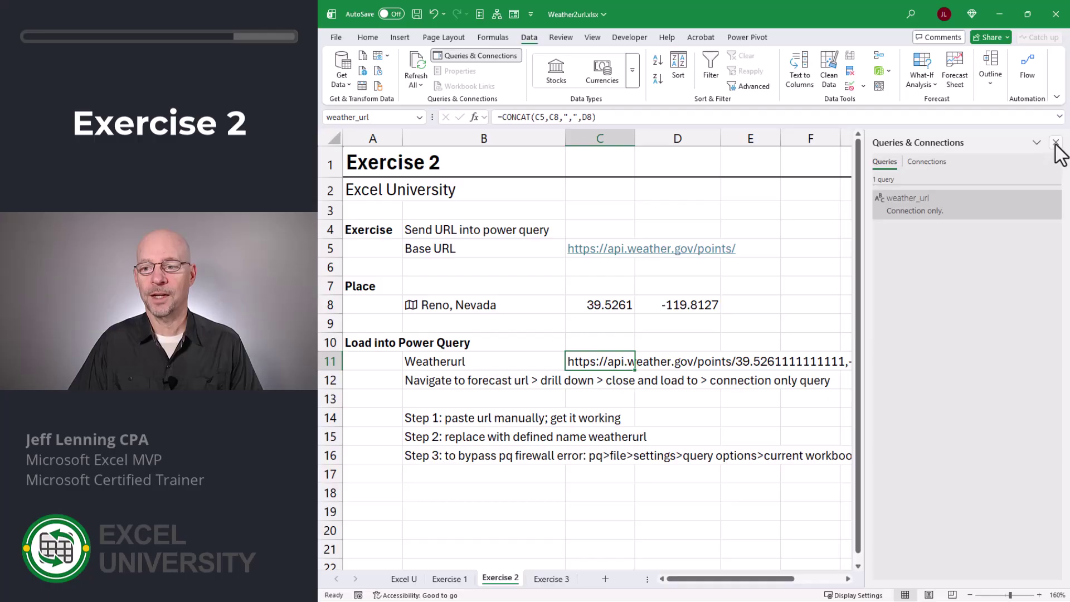
left_click(1055, 143)
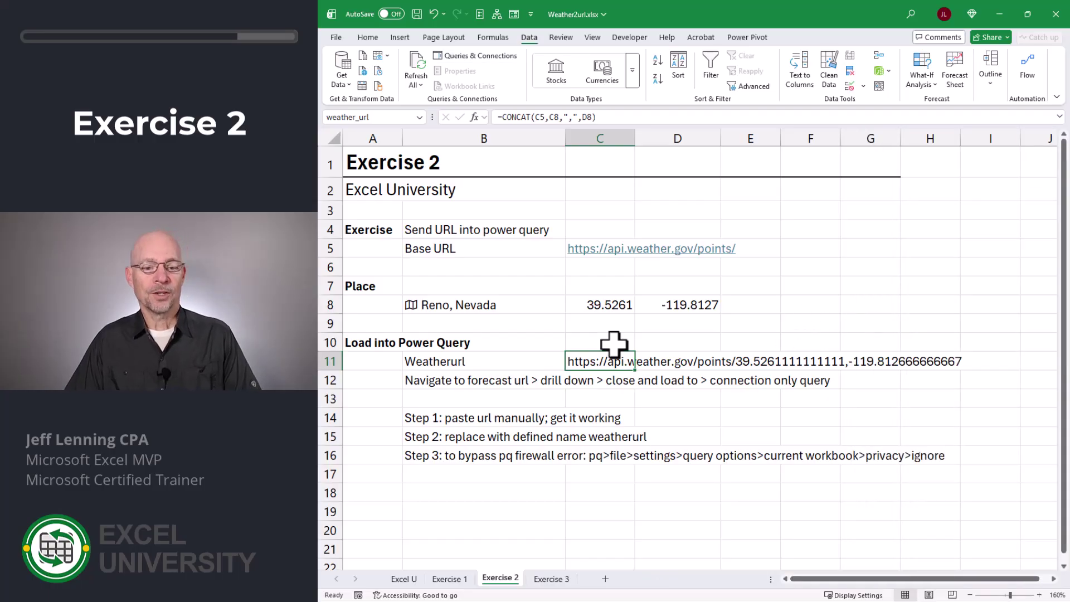
Step: Check the Reno, Nevada place cell B8 and the coordinate formulas in C8 and D8
left_click(466, 305)
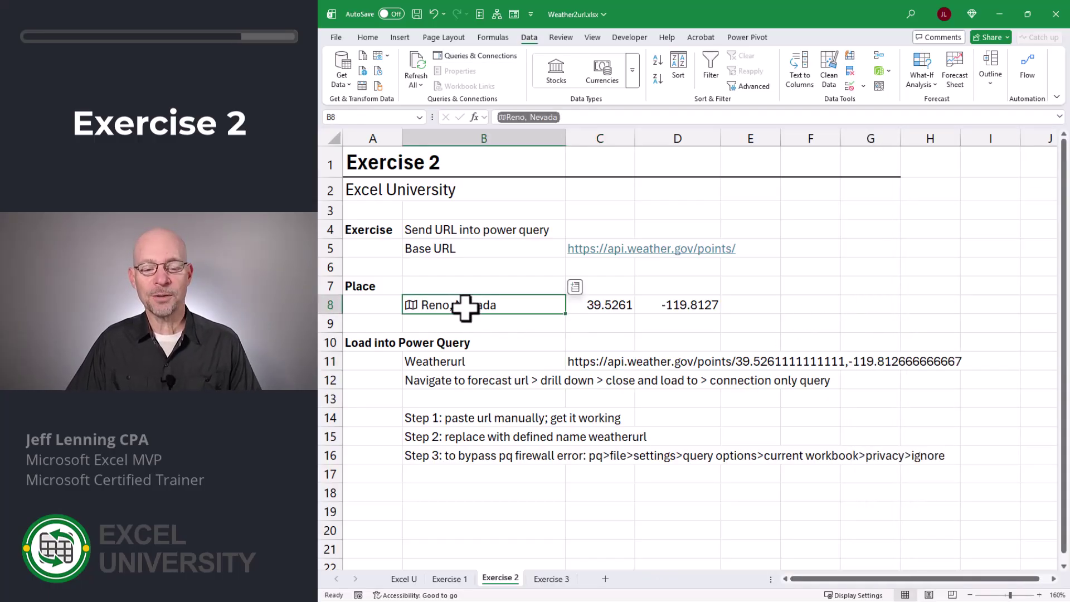
left_click(612, 303)
left_click(691, 299)
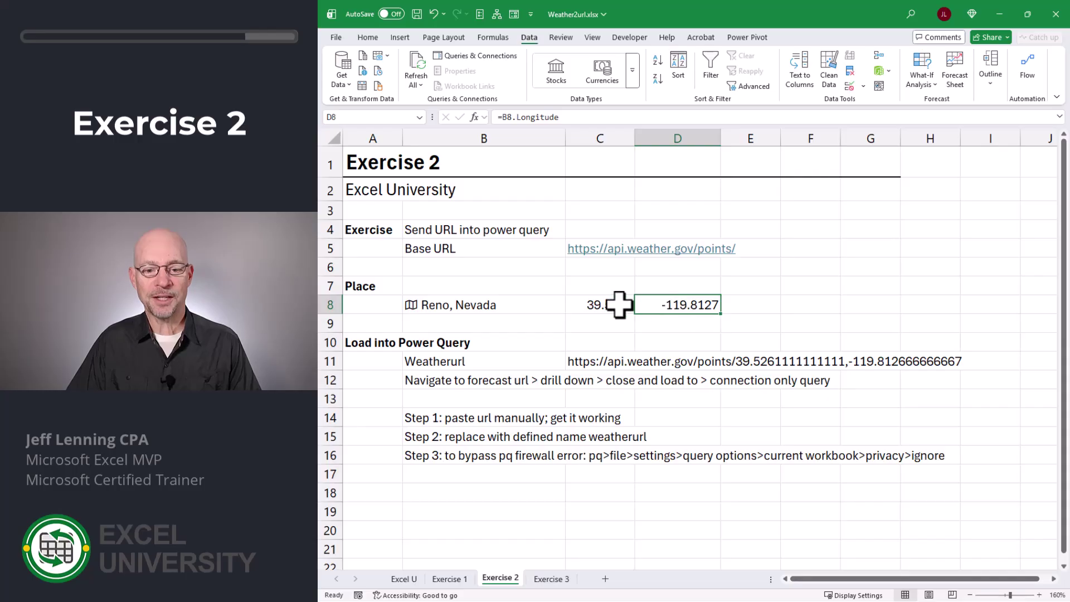
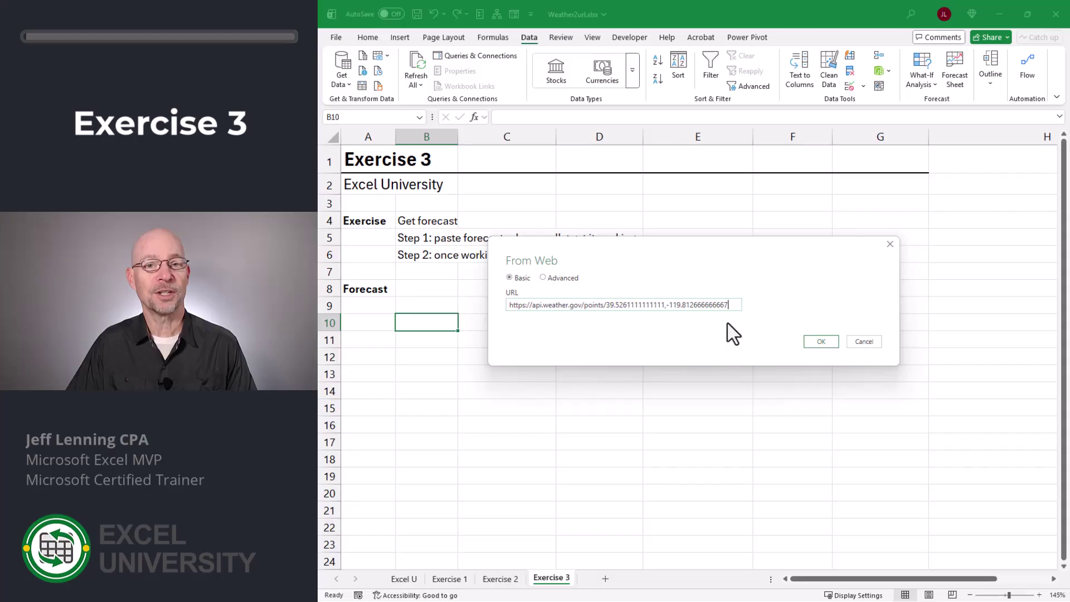
left_click(821, 342)
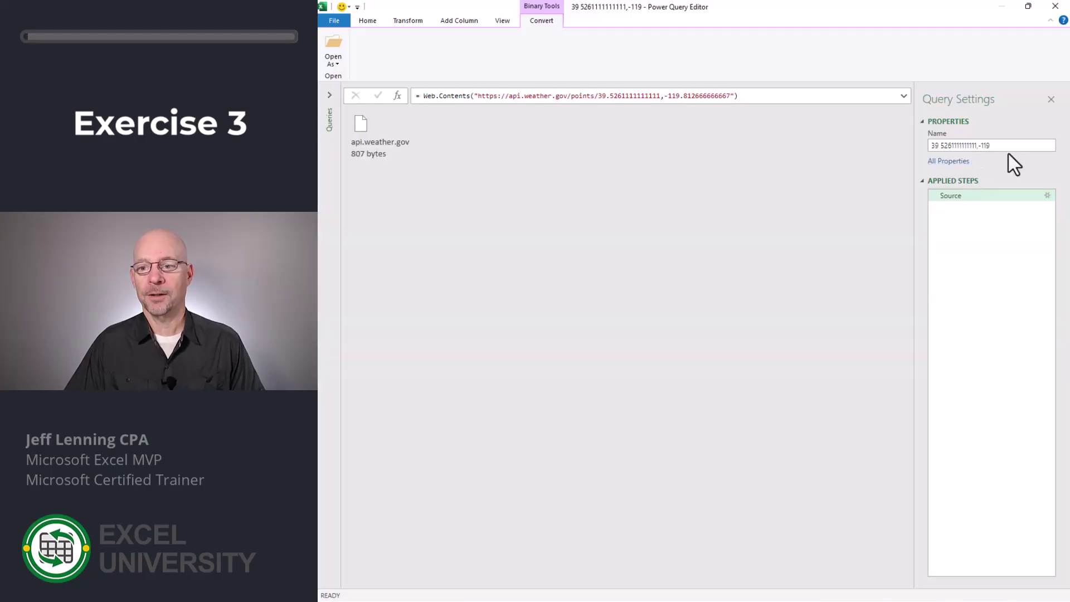
left_click_drag(1008, 146, 915, 150)
type("forecast_u")
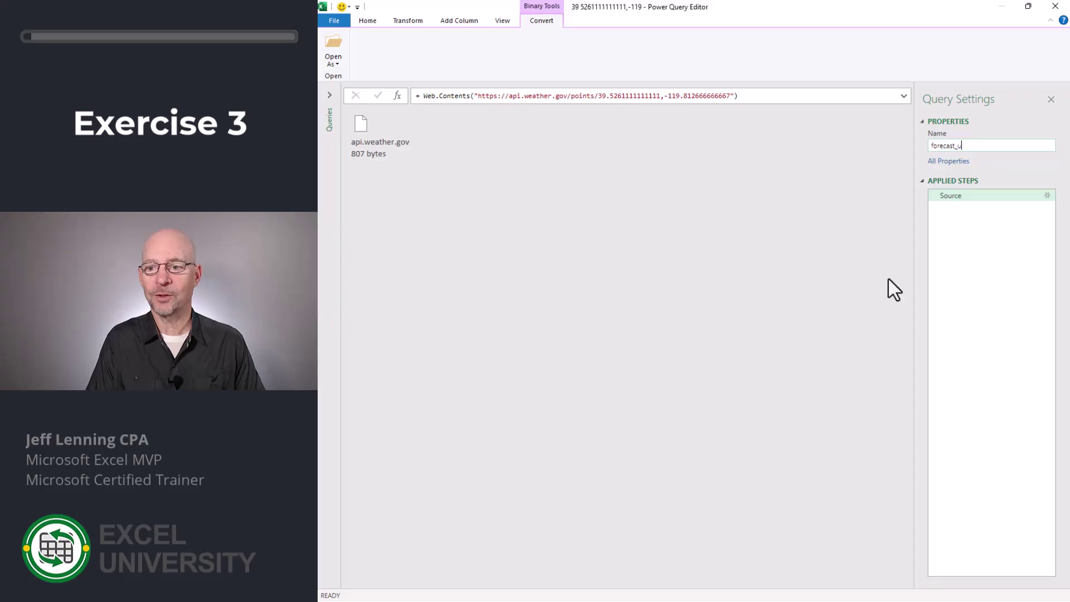
type("rl")
key("Return")
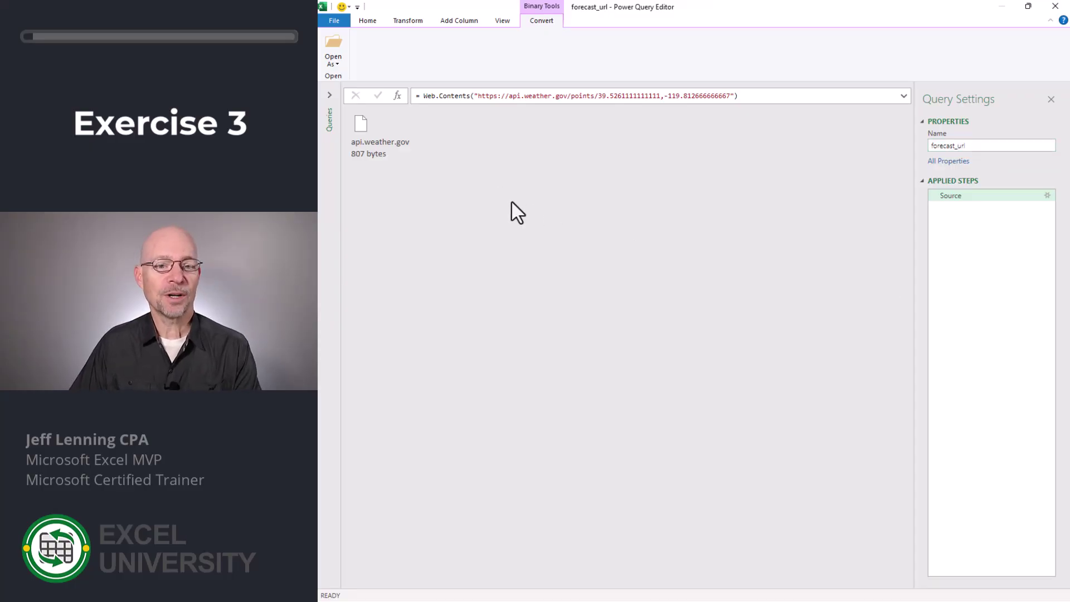
Step: Open the forecast_url source as Json and drill into its properties record
left_click(337, 63)
left_click(364, 163)
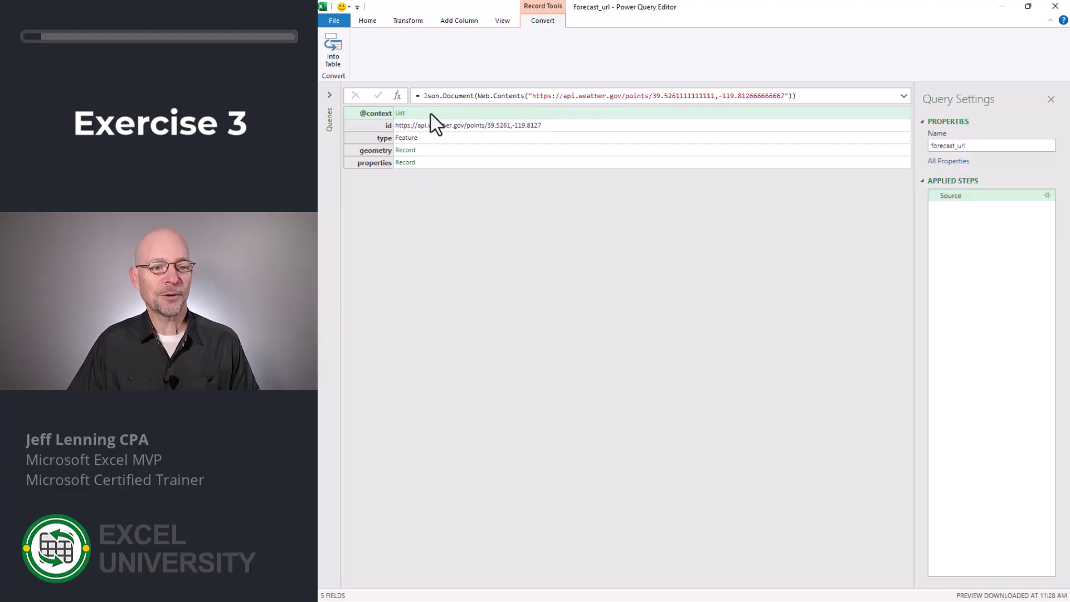
left_click(405, 163)
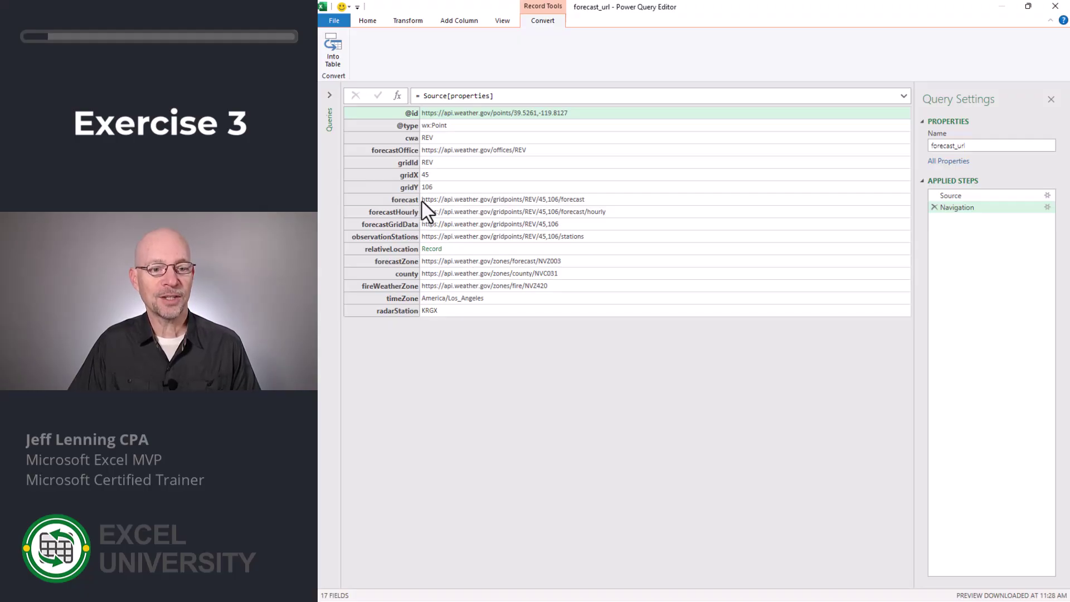
Step: Drill down into the forecast field of the properties record and select the resulting URL text for copying
left_click(509, 201)
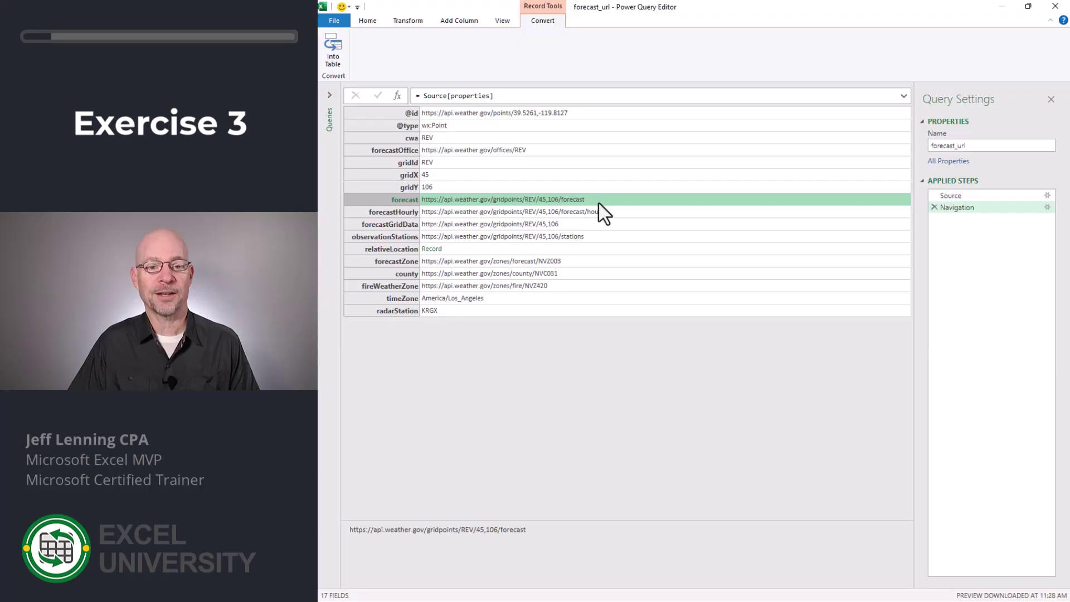
right_click(580, 207)
left_click(614, 240)
left_click_drag(344, 113, 526, 115)
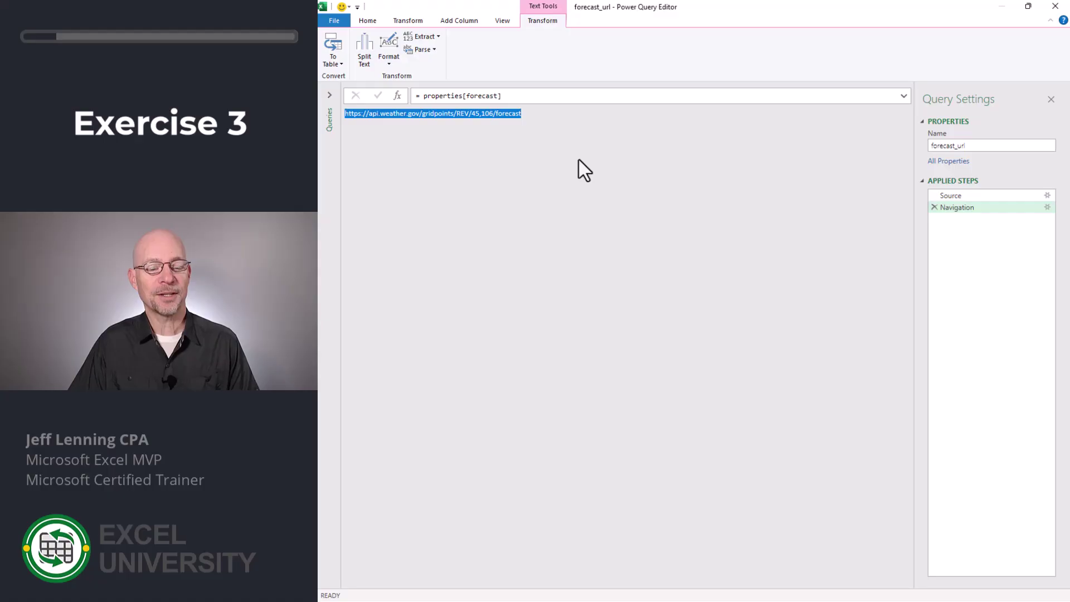
Step: Load the forecast_url query to the workbook as Only Create Connection
left_click(367, 20)
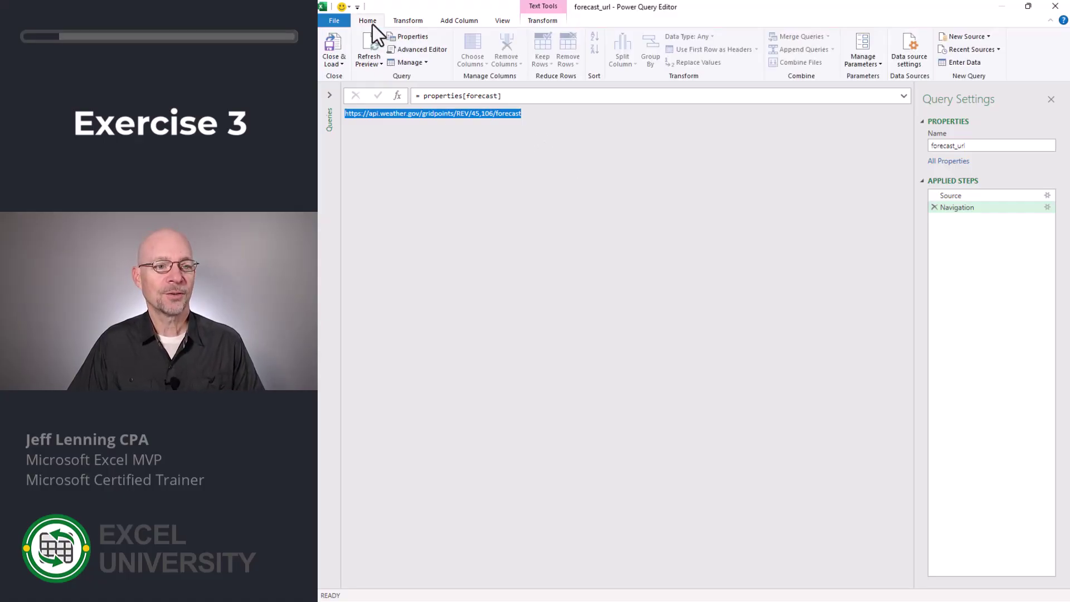
left_click(333, 65)
left_click(341, 85)
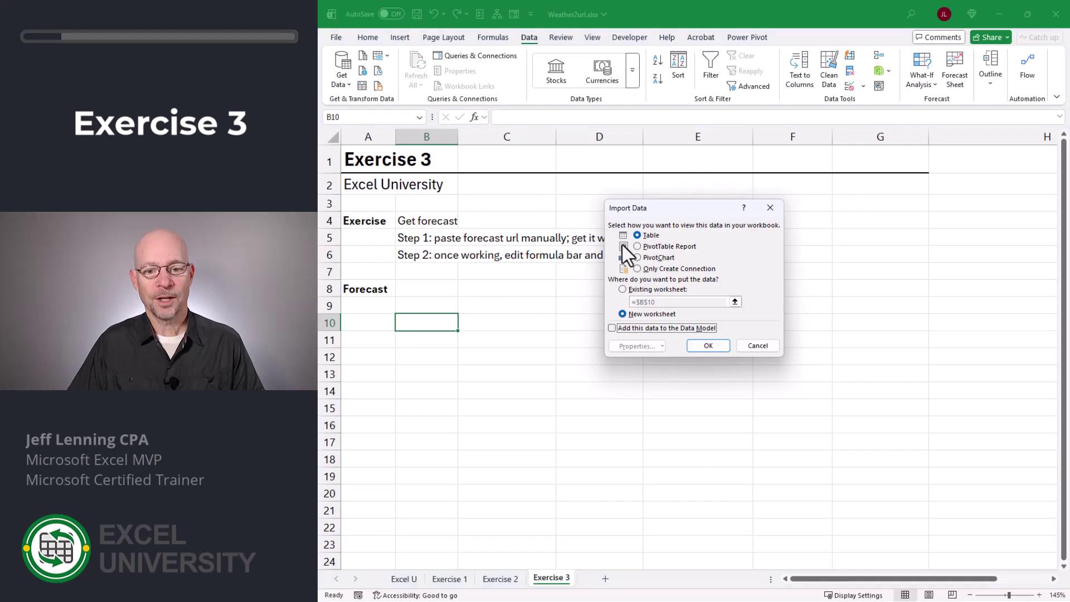
left_click(666, 268)
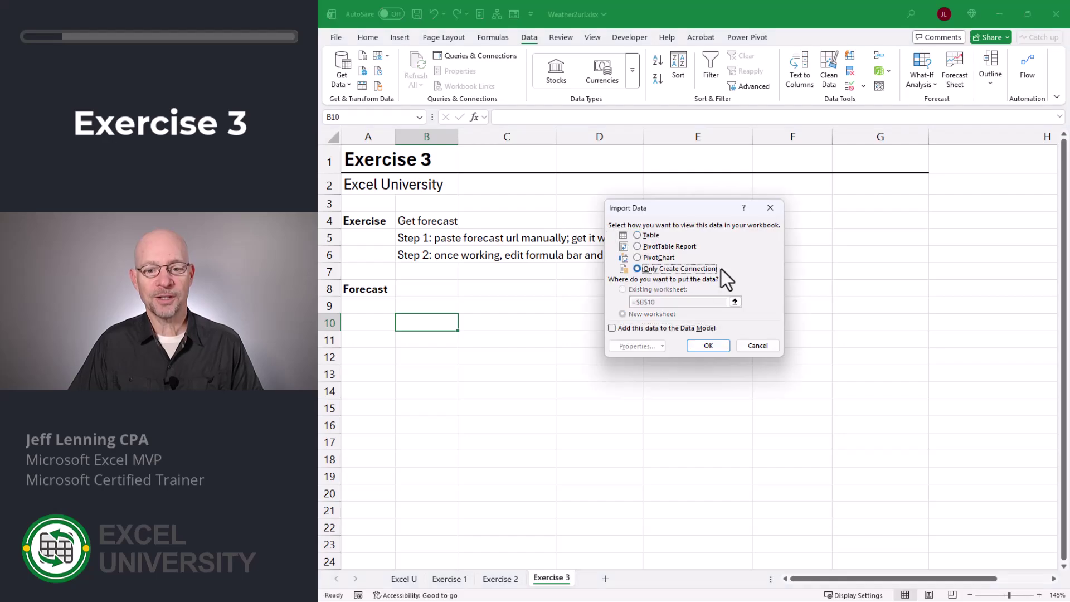
left_click(715, 346)
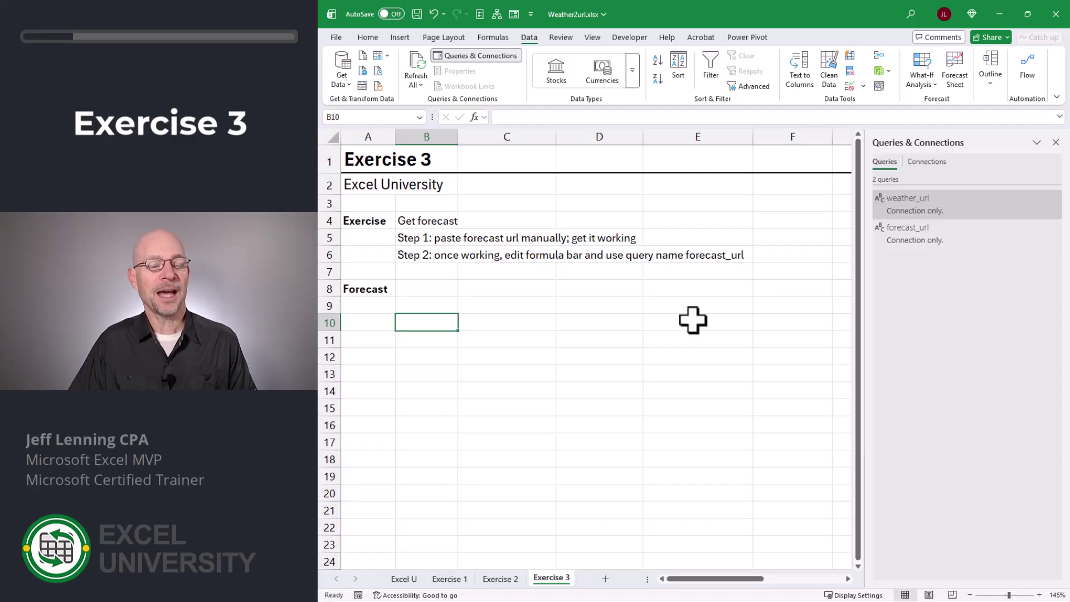
left_click(363, 71)
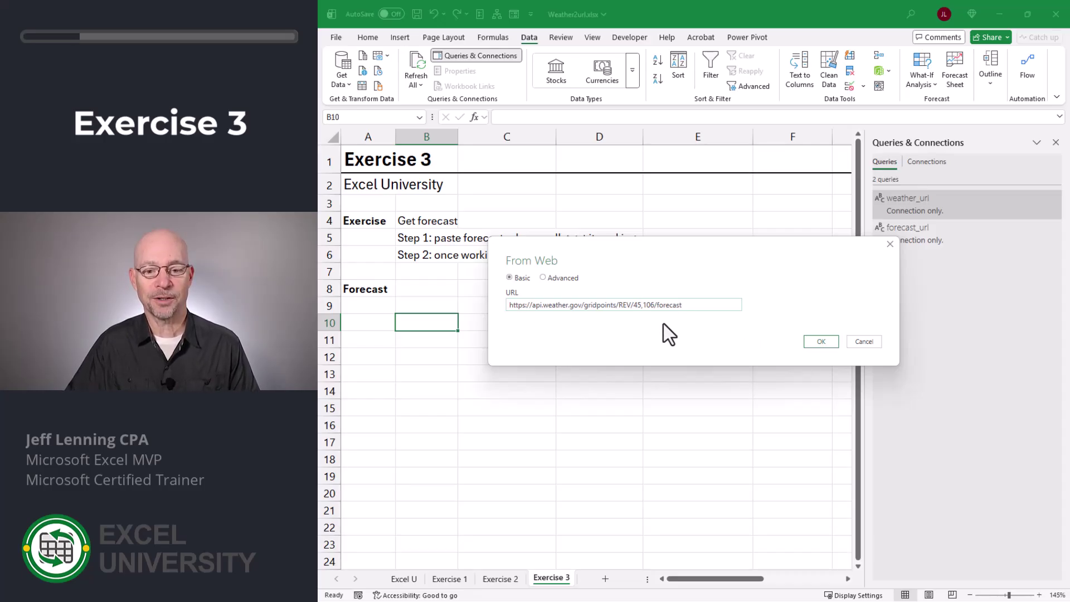
left_click(827, 343)
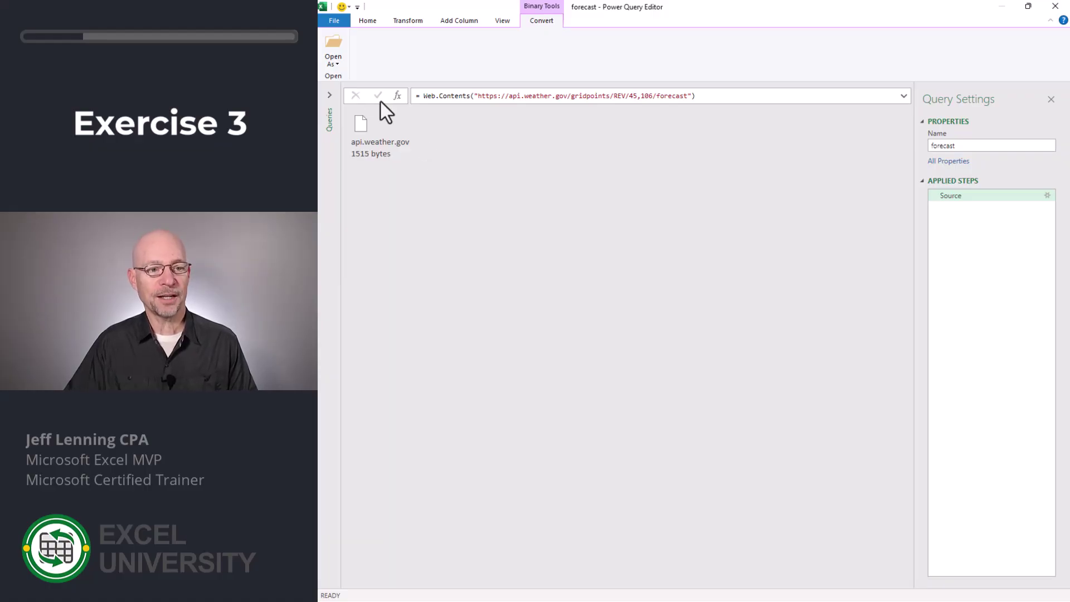
left_click(333, 60)
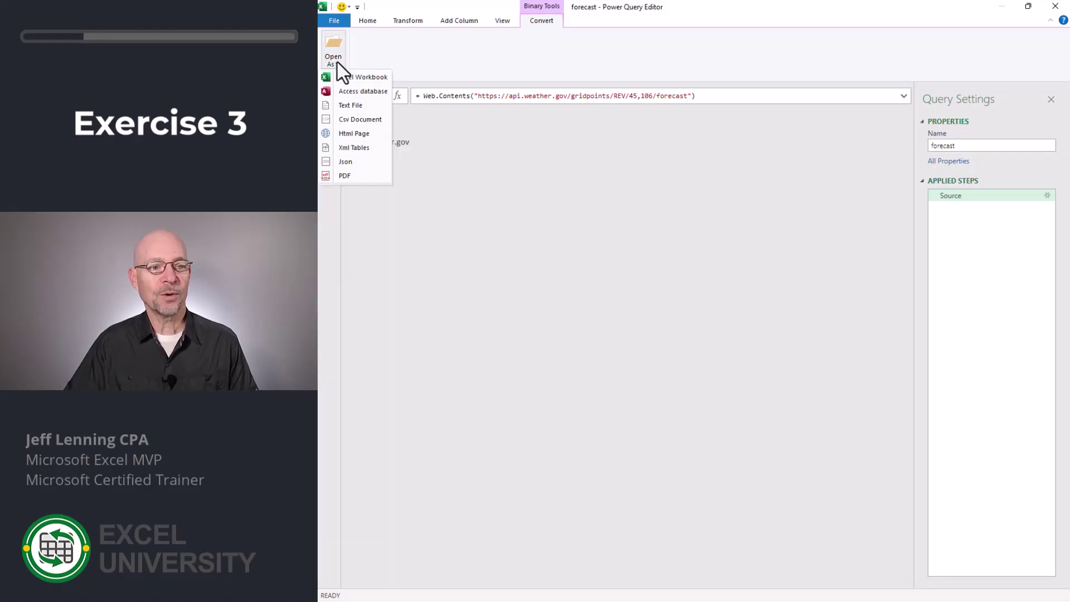
left_click(354, 162)
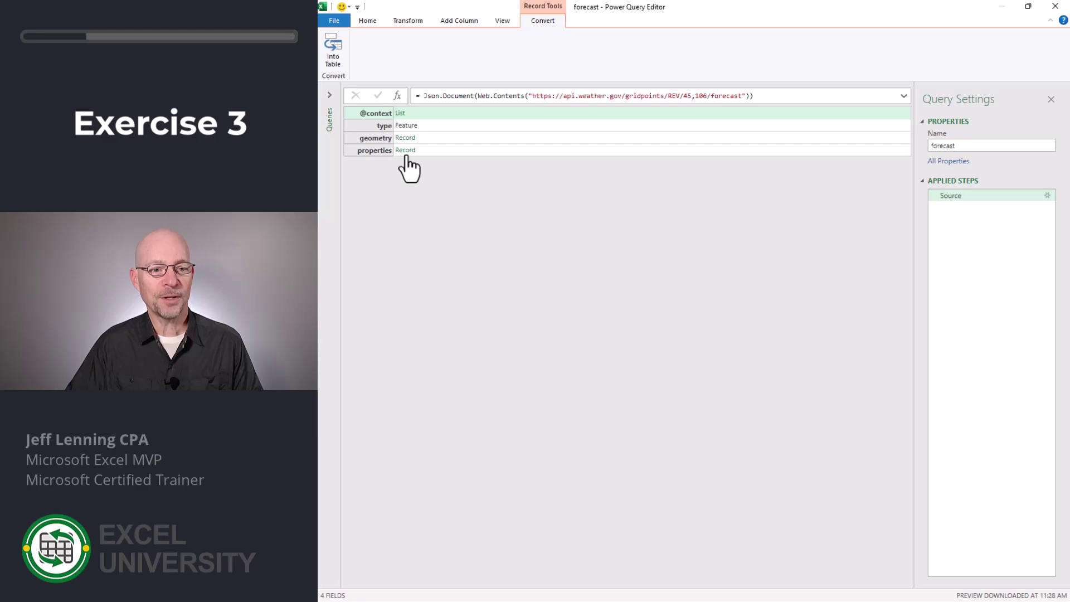
Step: Drill through the properties record to the periods list and convert it to a table with delimiter None
left_click(406, 150)
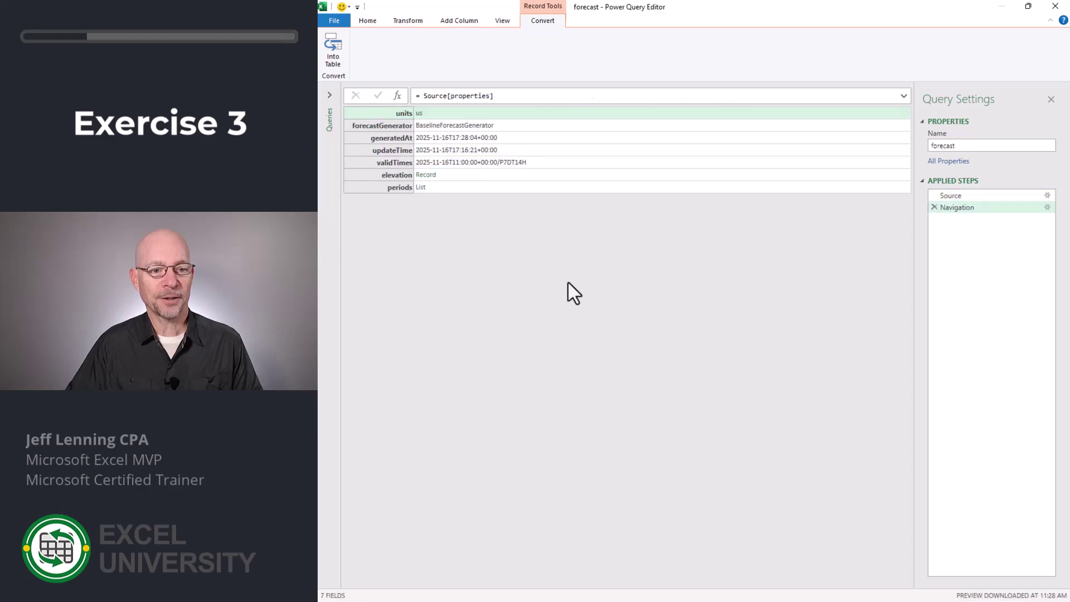
left_click(422, 187)
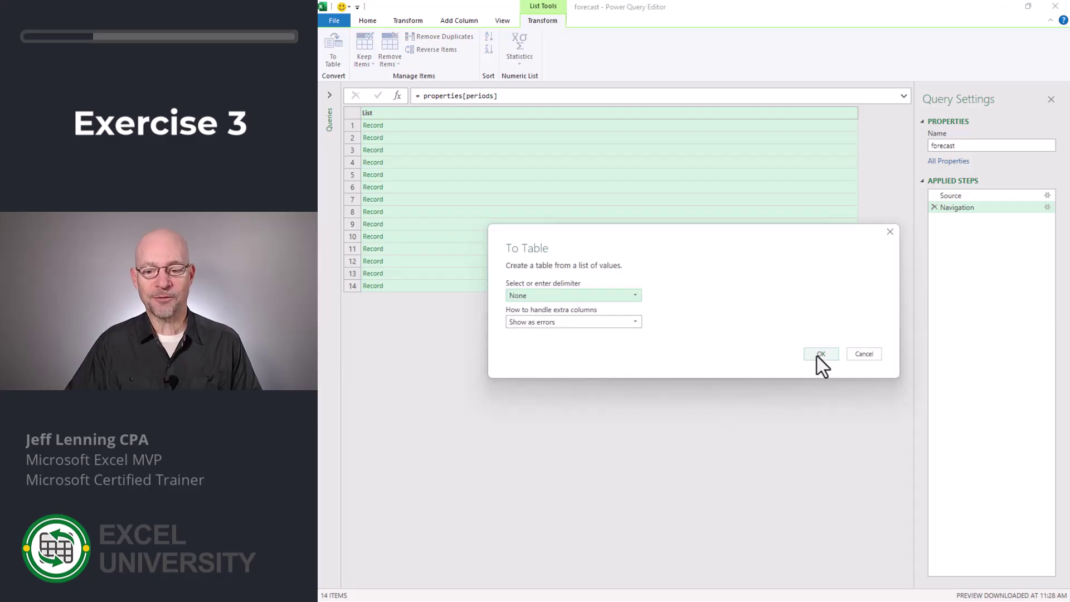
left_click(821, 355)
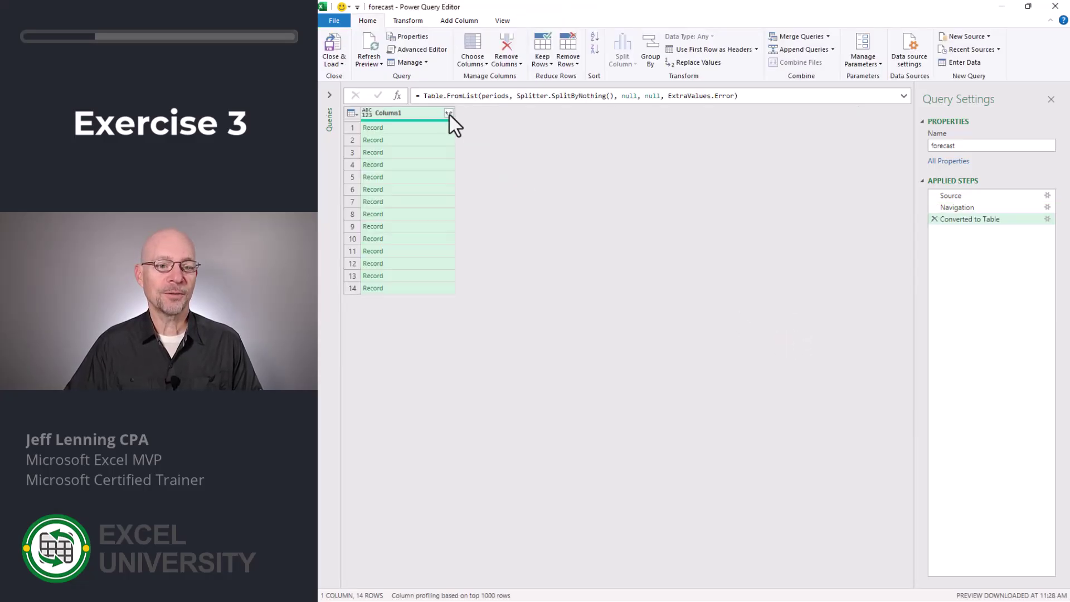
Step: Expand Column1 into all its fields without using the original column name as prefix
left_click(450, 114)
left_click(467, 330)
left_click(467, 331)
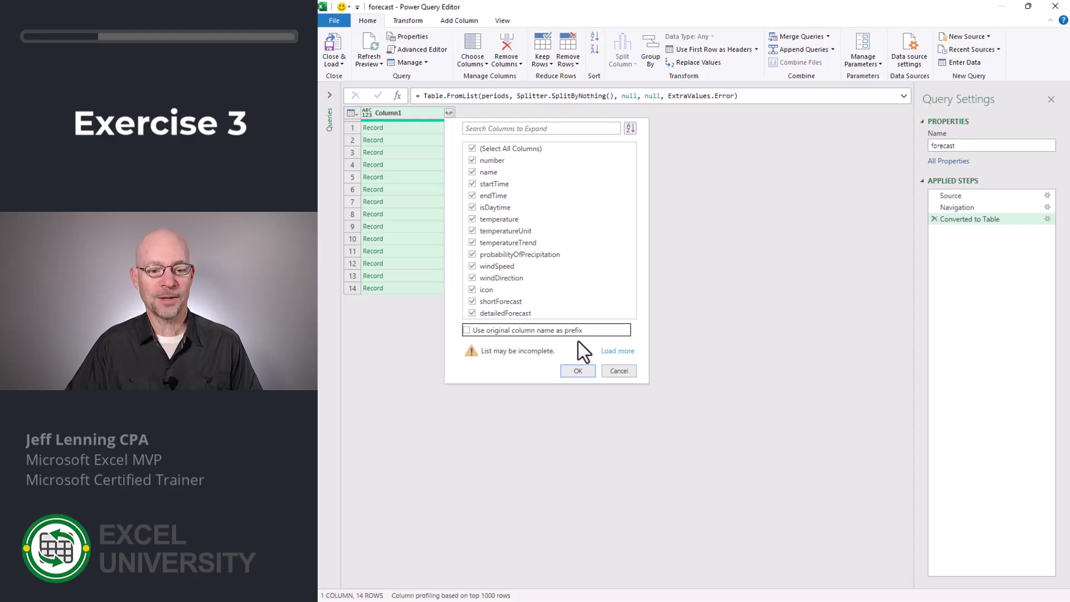
left_click(578, 371)
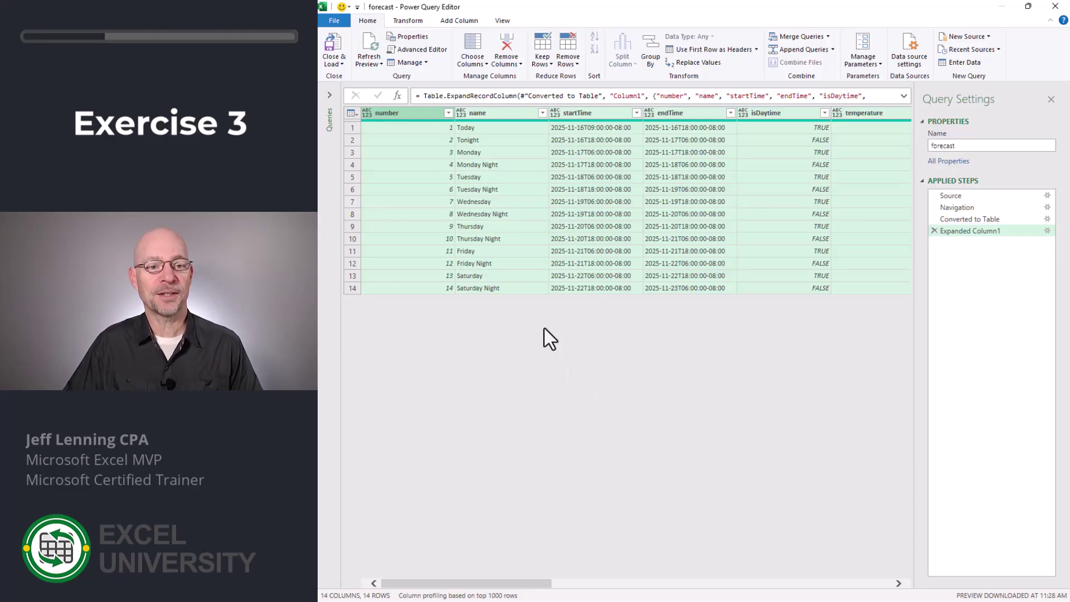
Step: Remove the number, endTime, isDaytime, temperatureUnit, temperatureTrend, probabilityOfPrecipitation, icon and detailedForecast columns from the forecast query
left_click(398, 114)
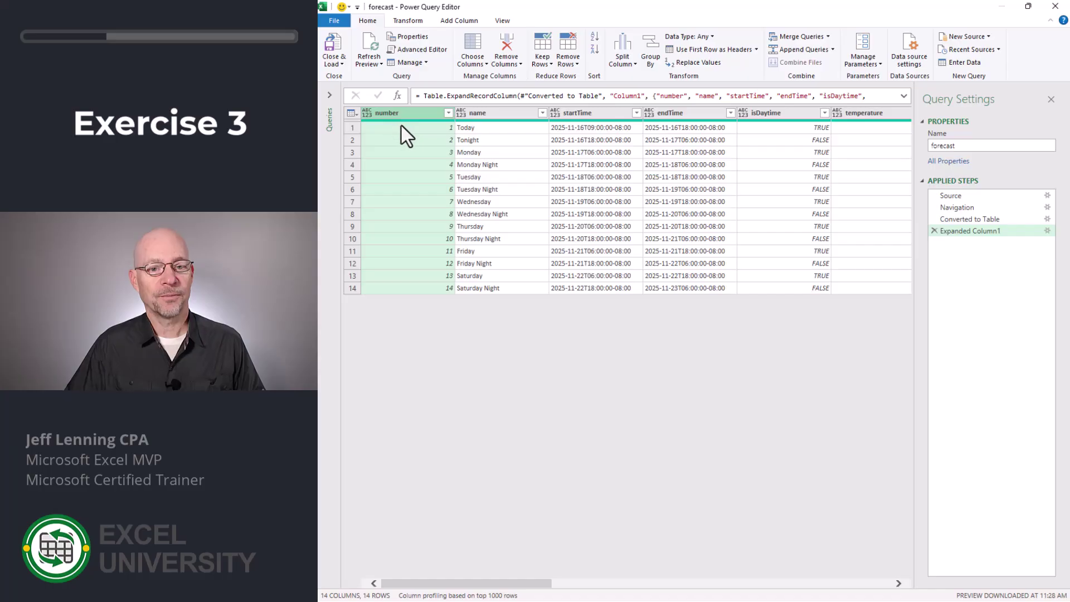
left_click(682, 112, "ctrl")
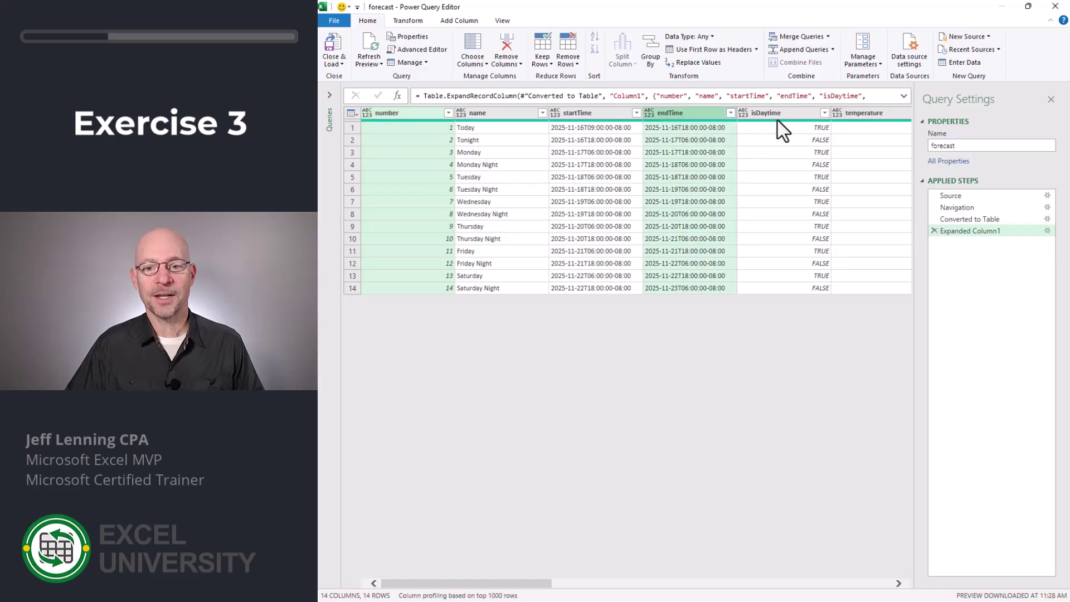
left_click(779, 112, "ctrl")
left_click_drag(552, 583, 619, 585)
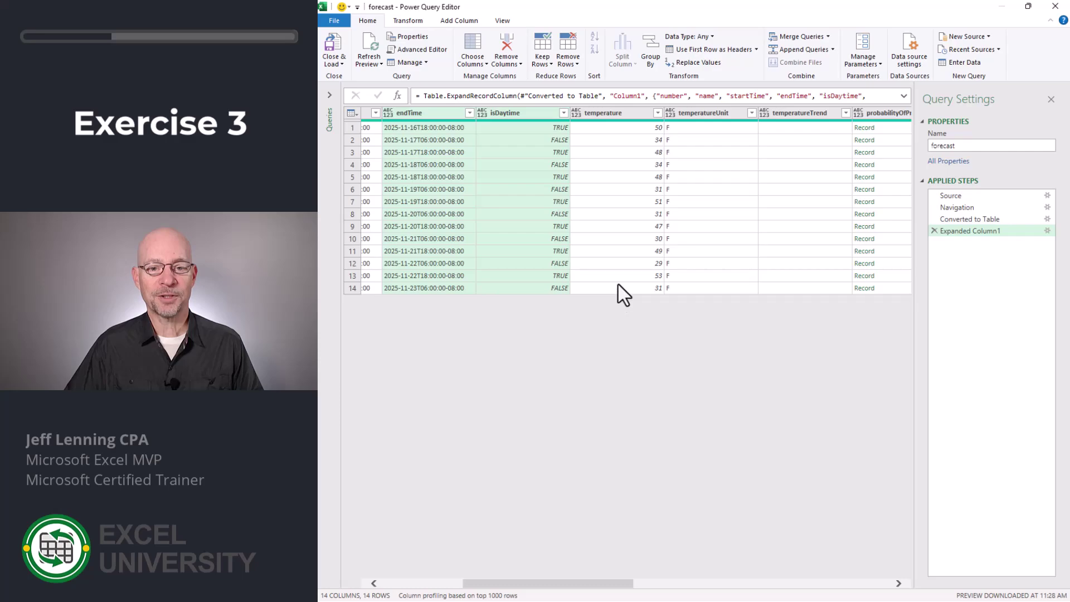
left_click(703, 113, "ctrl")
left_click_drag(624, 580, 694, 583)
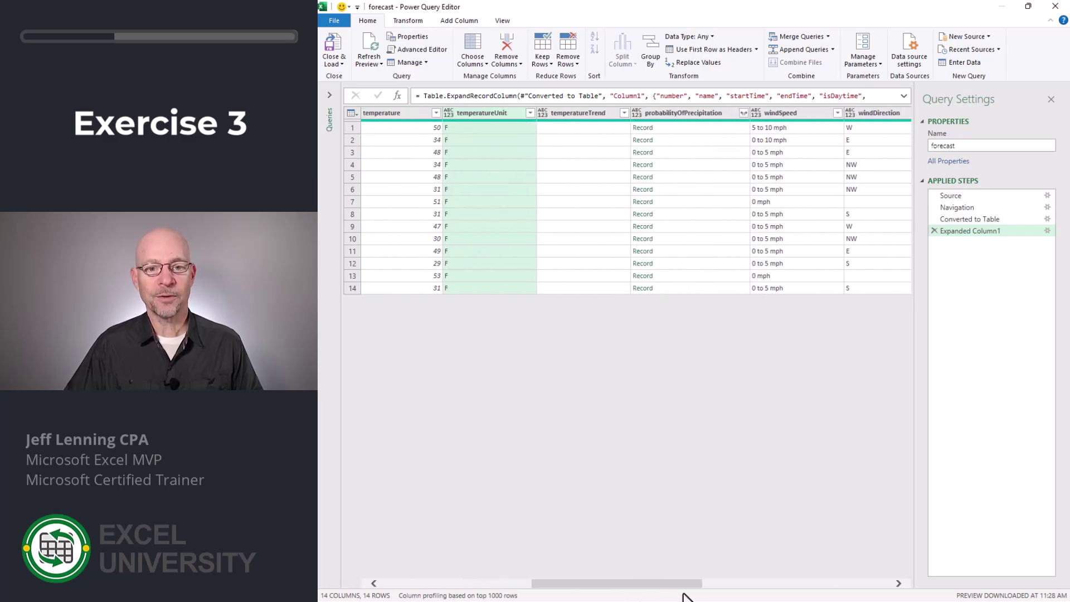
left_click(583, 113, "ctrl")
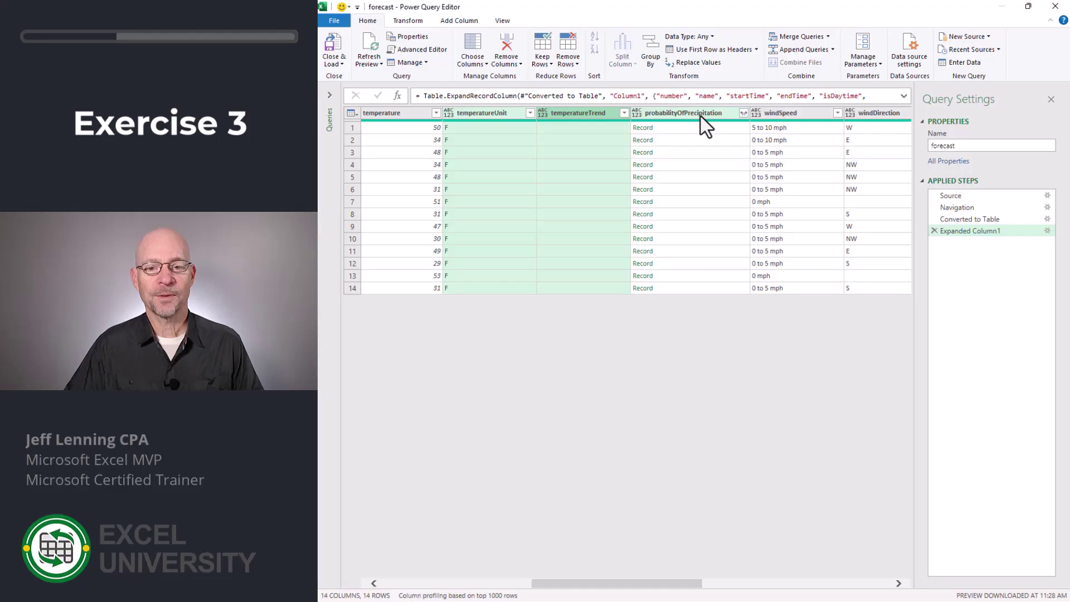
left_click(700, 114, "ctrl")
left_click_drag(694, 583, 817, 591)
left_click(758, 112, "ctrl")
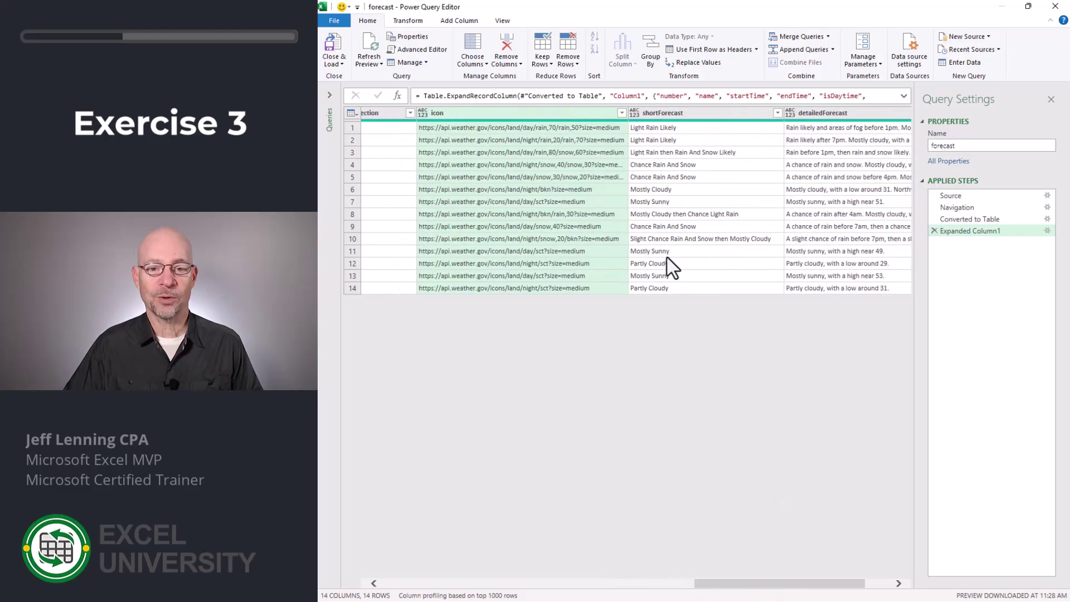
left_click(832, 112, "ctrl")
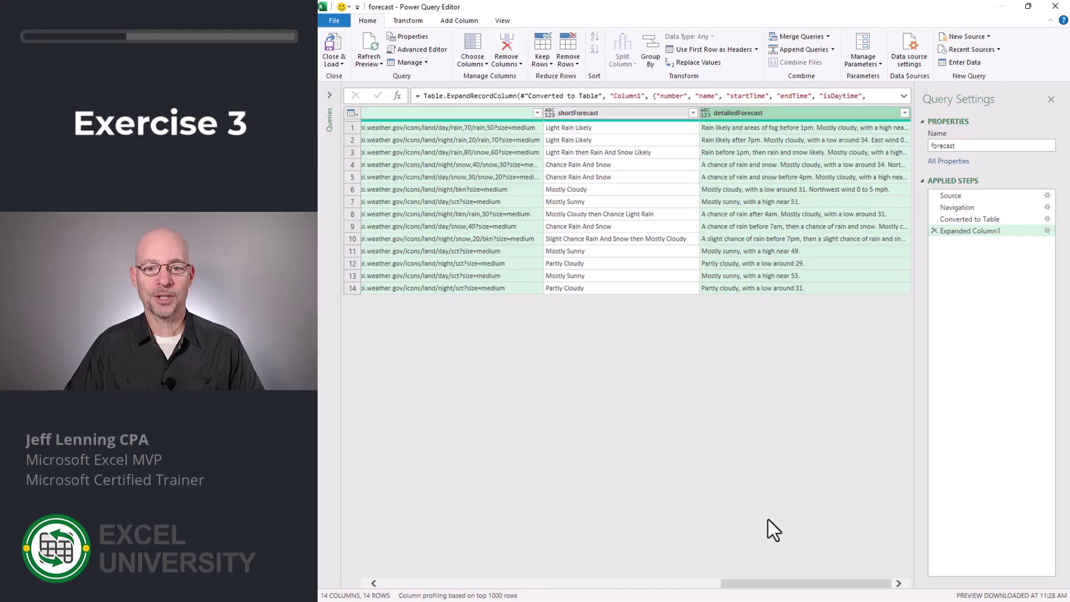
left_click(508, 56)
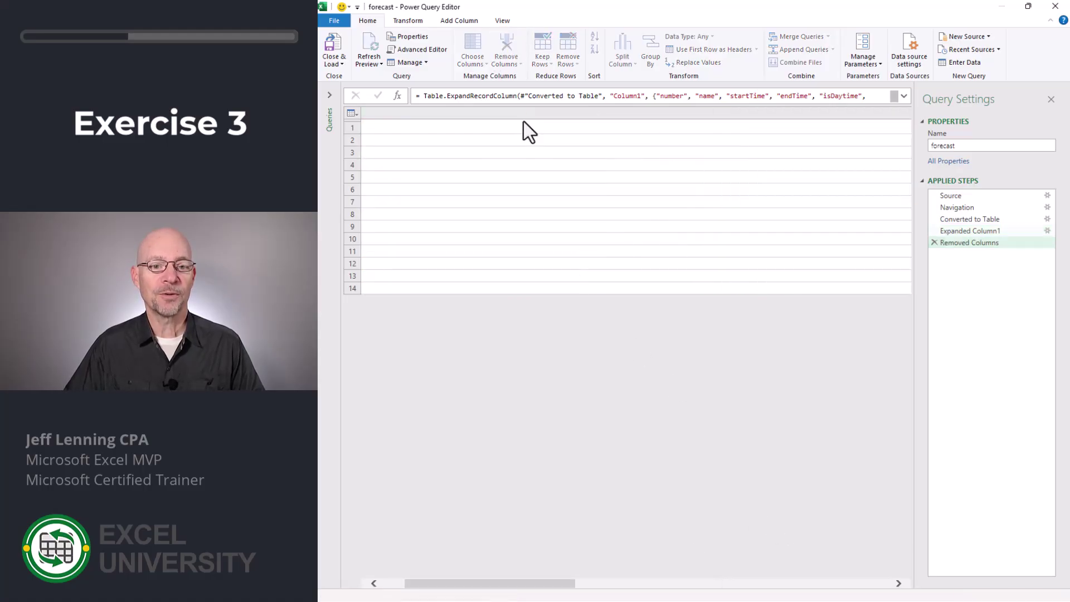
Step: Parse the startTime column so that it holds only dates
left_click(398, 114)
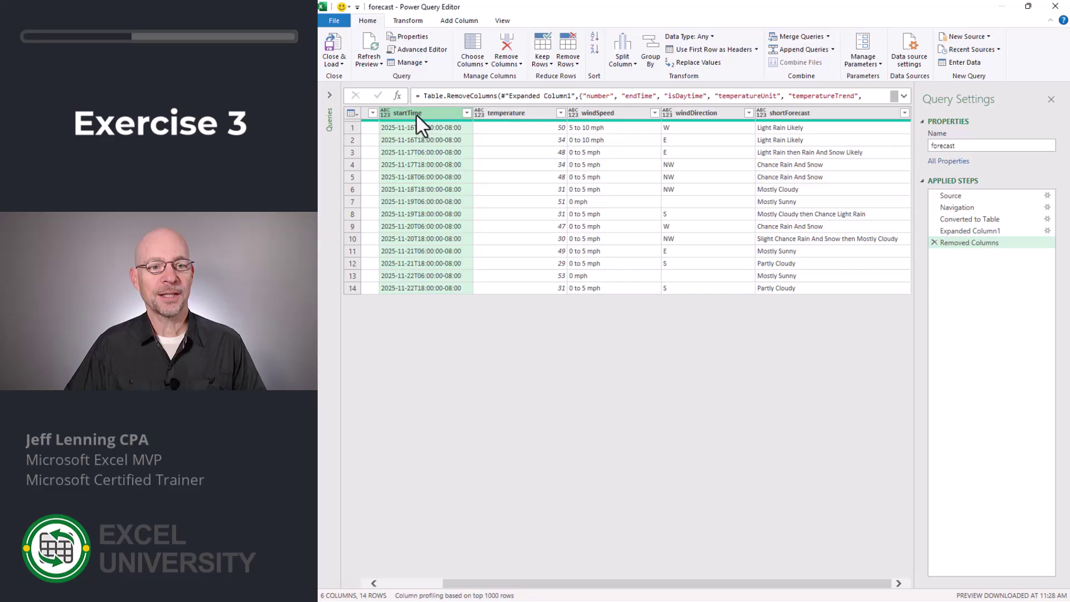
left_click(408, 21)
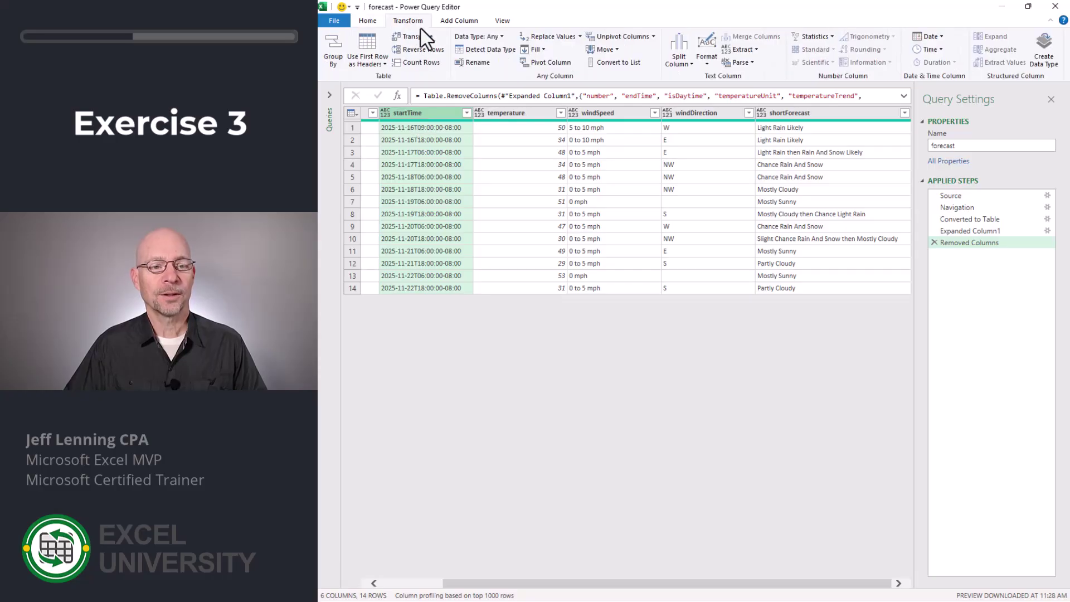
left_click(929, 37)
left_click(888, 94)
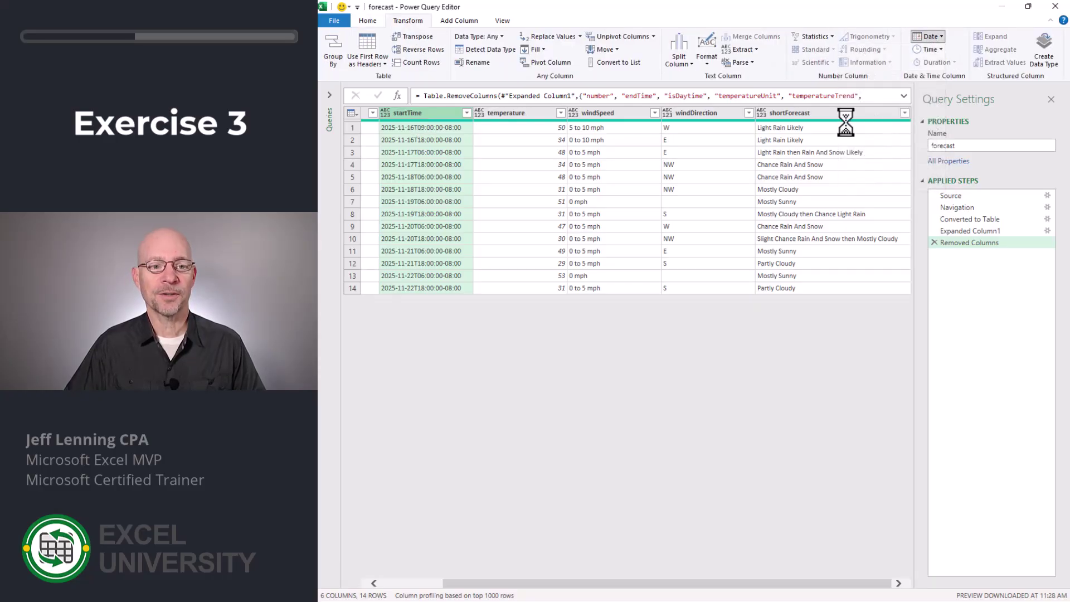
Step: Load the forecast query as a table in the existing Exercise 3 worksheet at cell B10
left_click(368, 21)
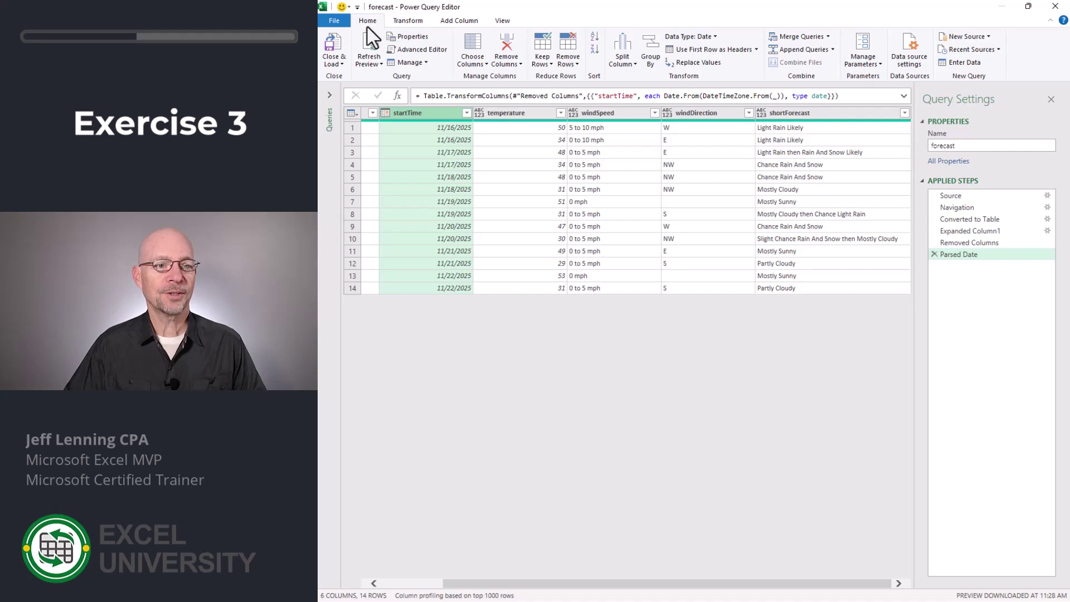
left_click(333, 63)
left_click(356, 90)
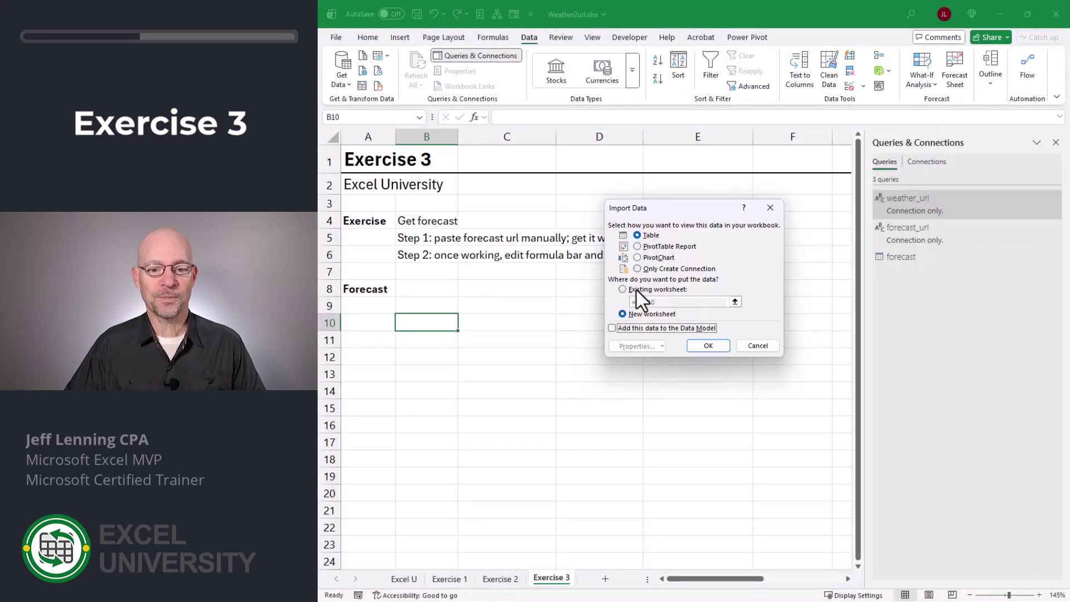
left_click(637, 289)
left_click(708, 345)
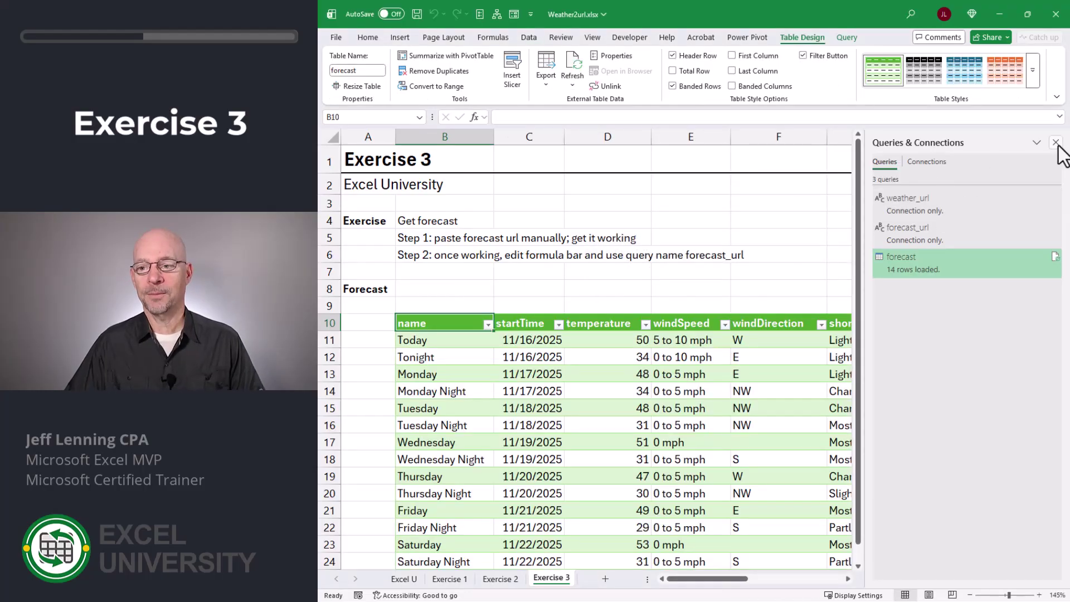
Step: Open the forecast query for editing from the workbook's queries list and select its Source step
left_click(1056, 143)
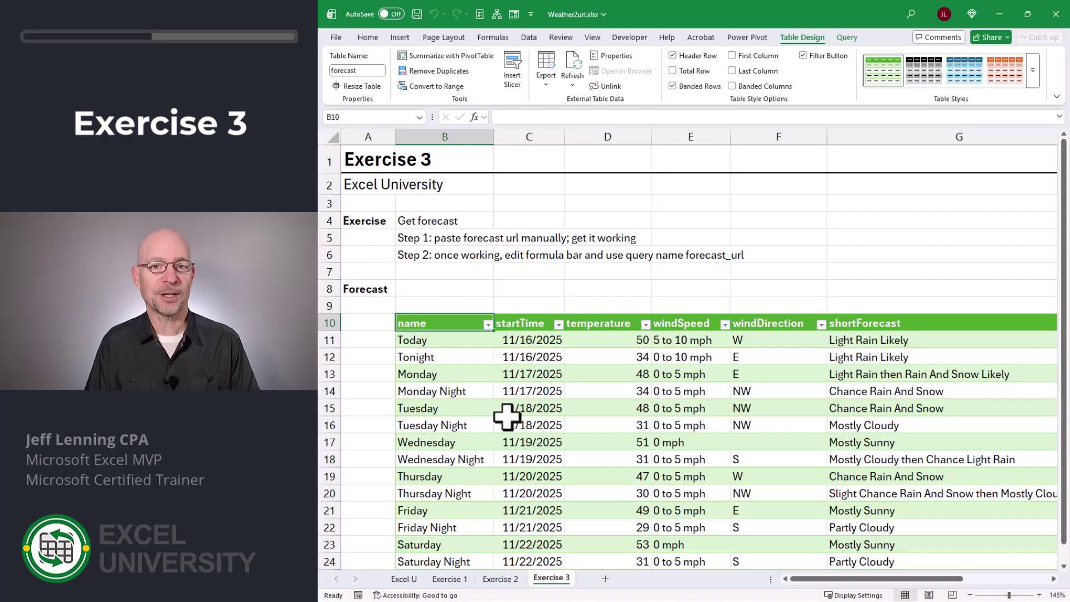
key("Down")
left_click(529, 37)
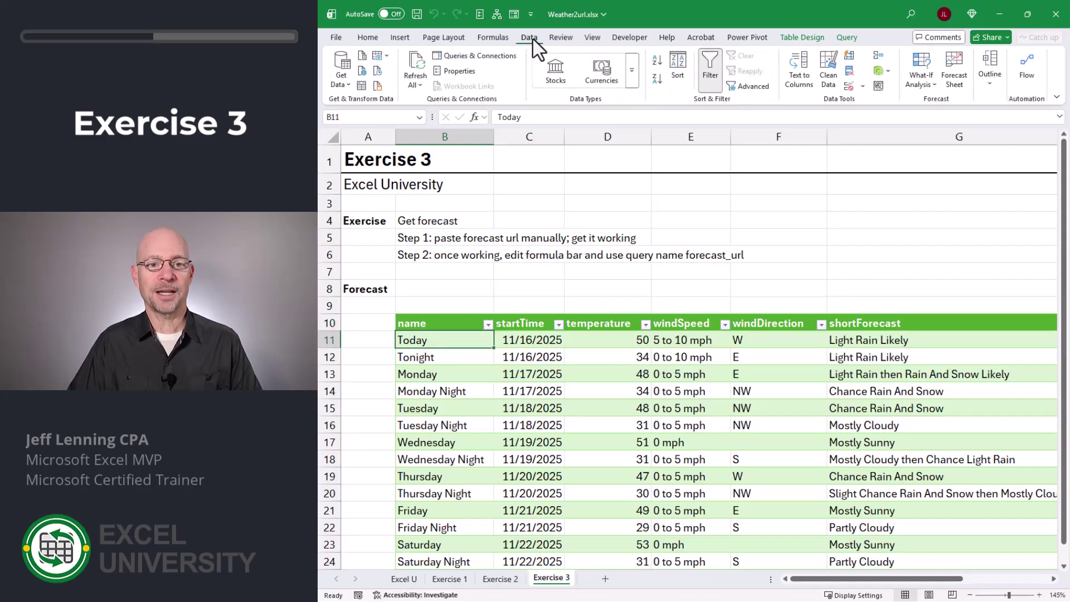
left_click(479, 56)
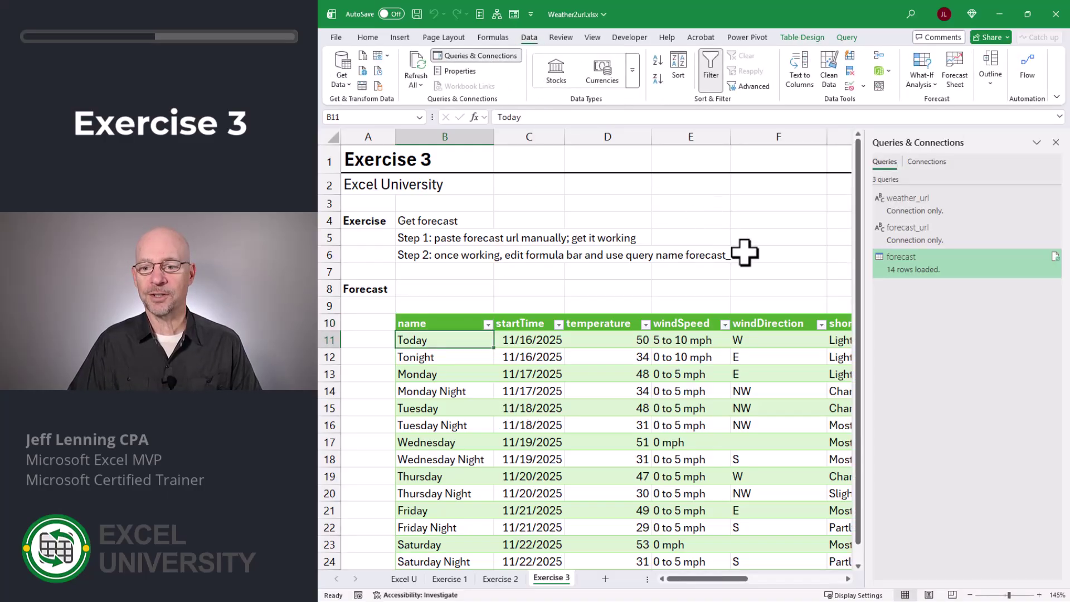
double_click(917, 267)
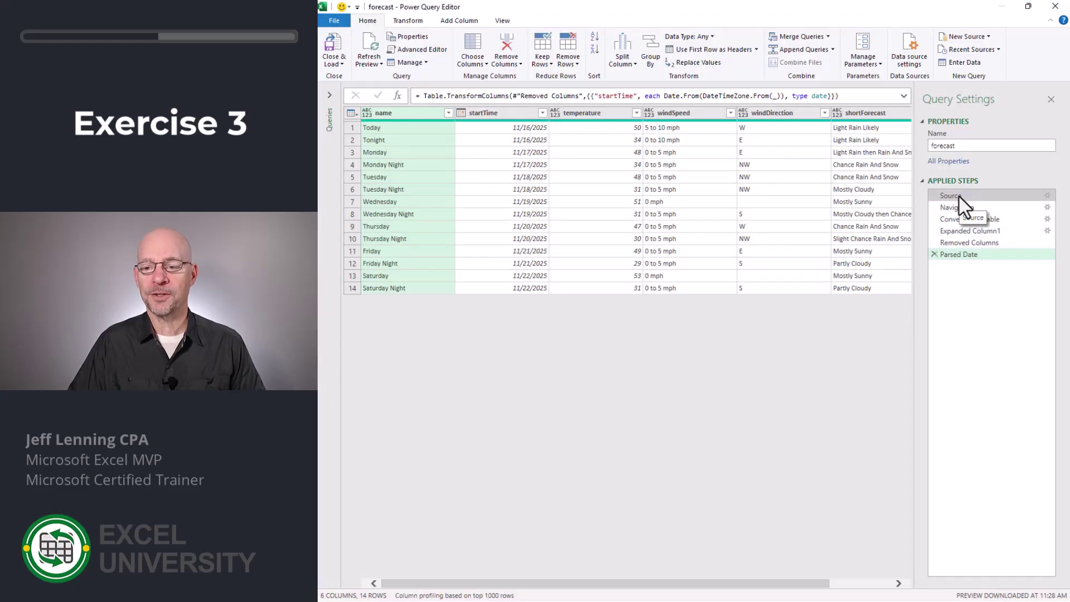
left_click(958, 195)
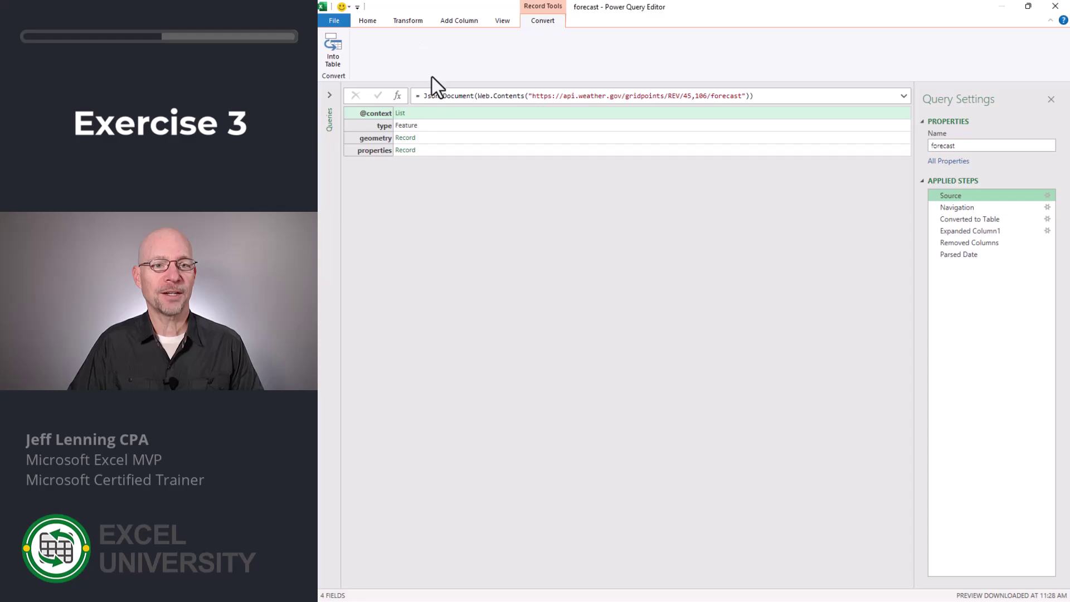
Step: Replace the hard-coded URL in the forecast query's Source formula with the query name forecast_url
left_click(502, 21)
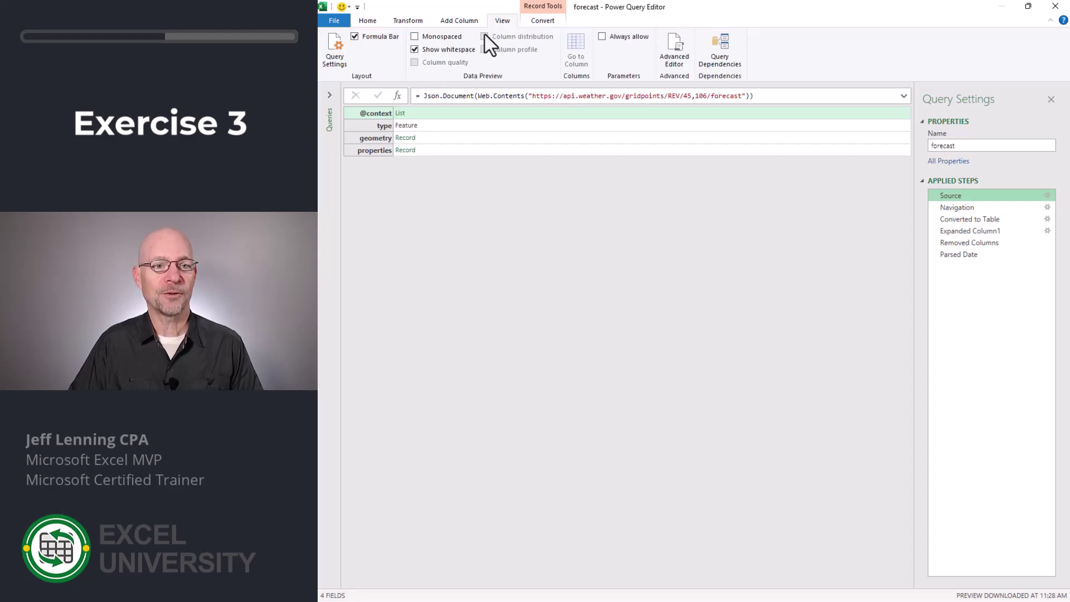
left_click(376, 37)
left_click(370, 40)
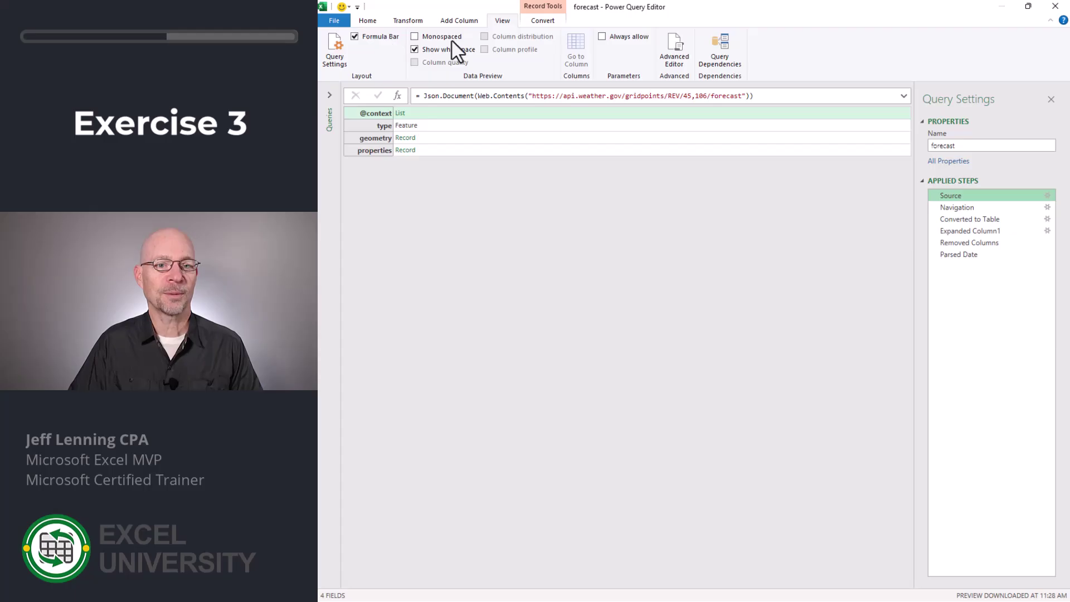
left_click(740, 96)
left_click_drag(743, 96, 525, 96)
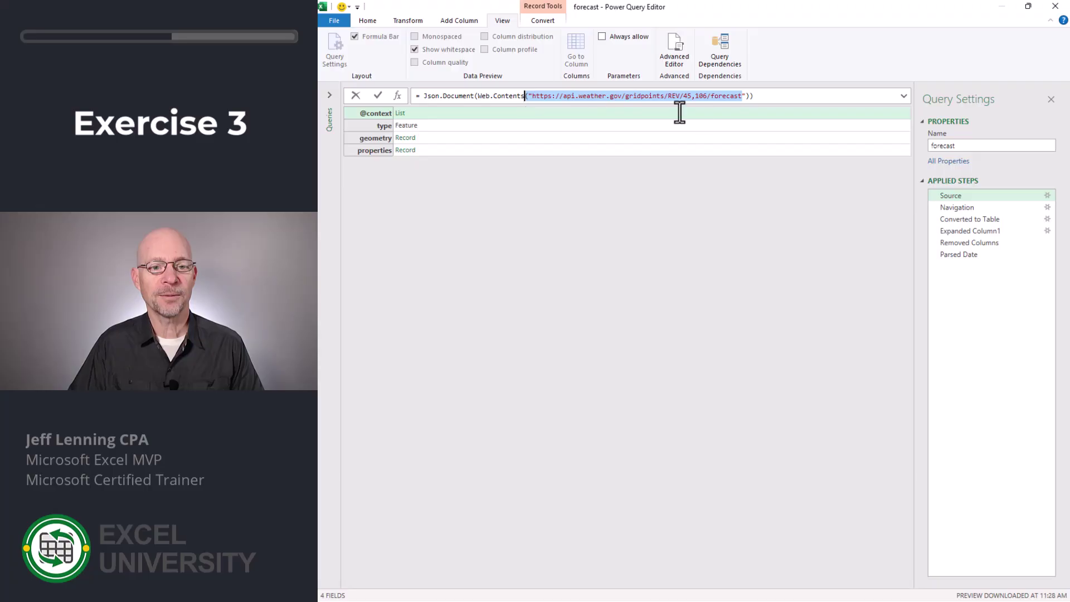
key("Delete")
type("forec")
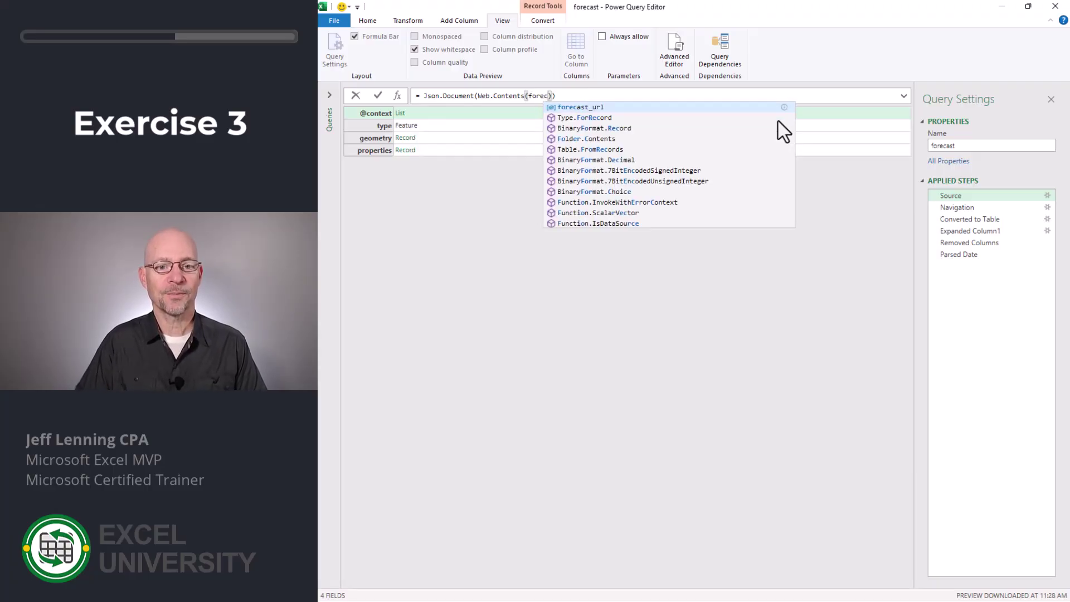
left_click(604, 108)
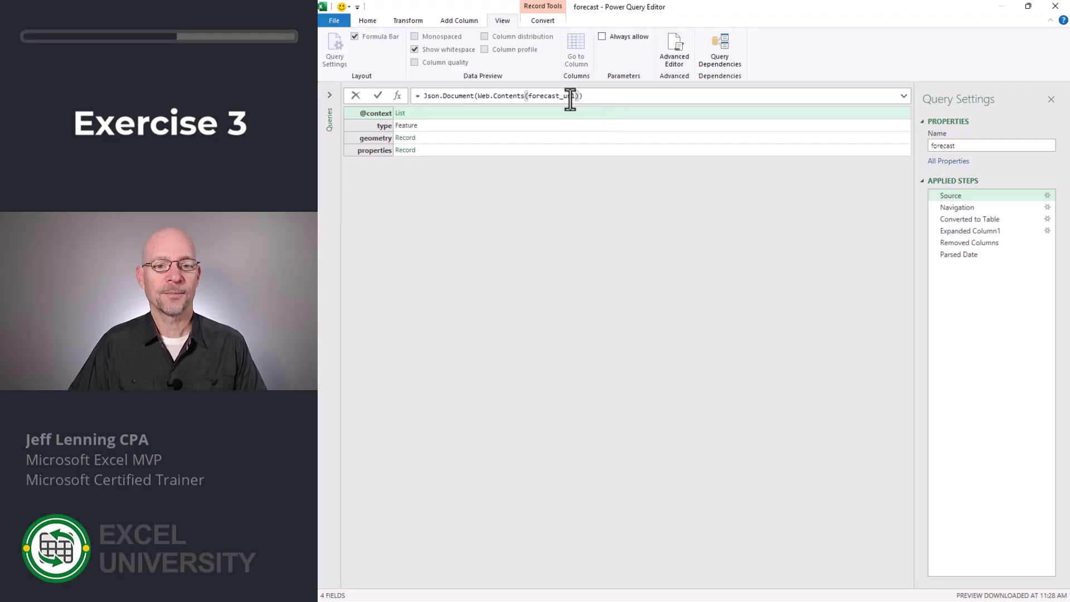
key("Return")
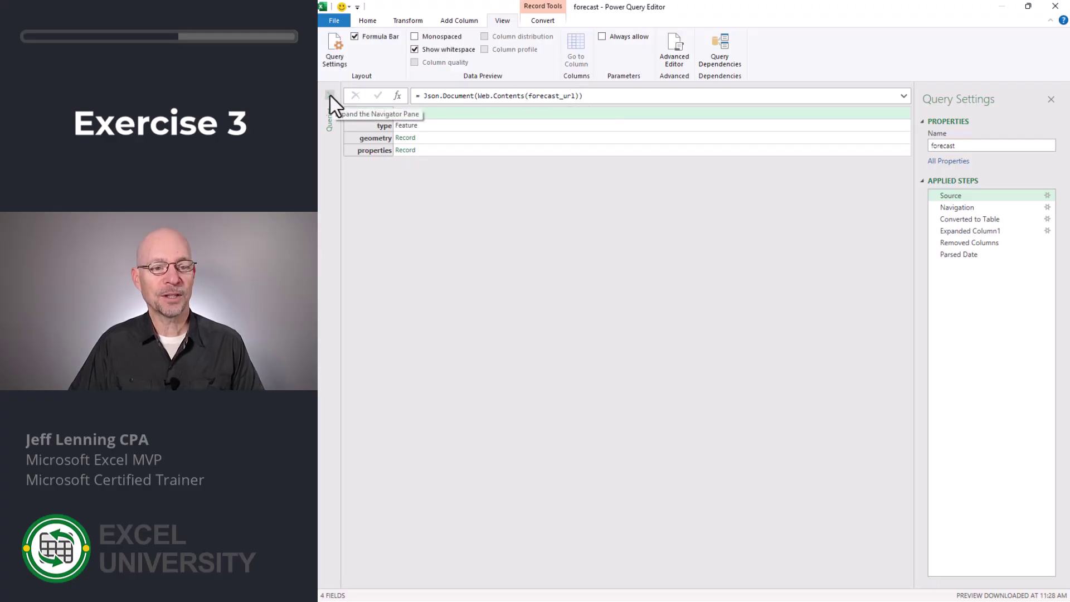
Step: Review the list of queries and examine each applied step of the forecast query, from Source through Parsed Date
left_click(330, 95)
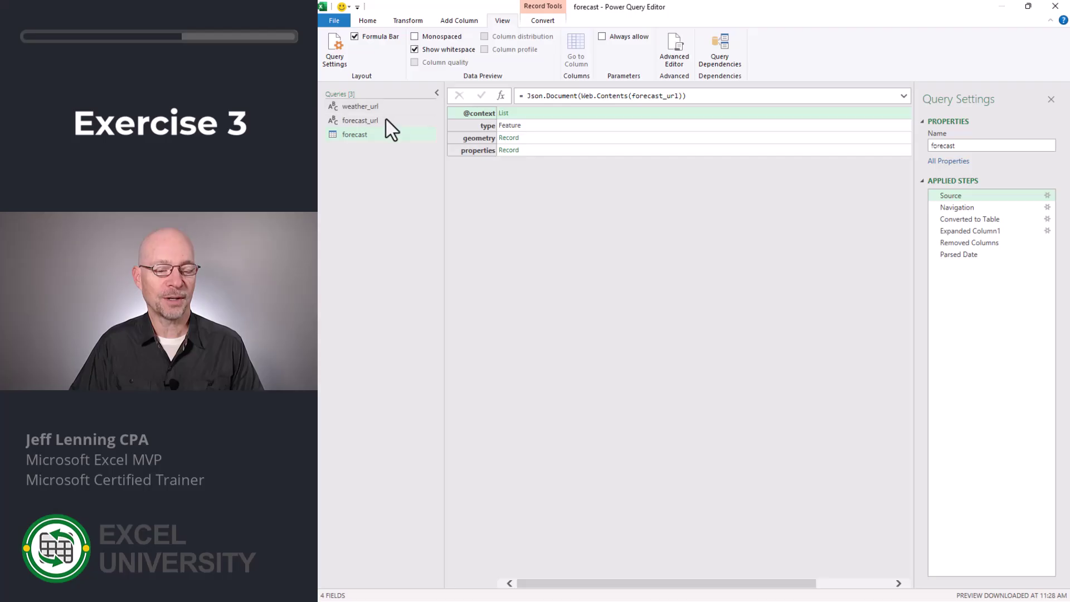
left_click(681, 95)
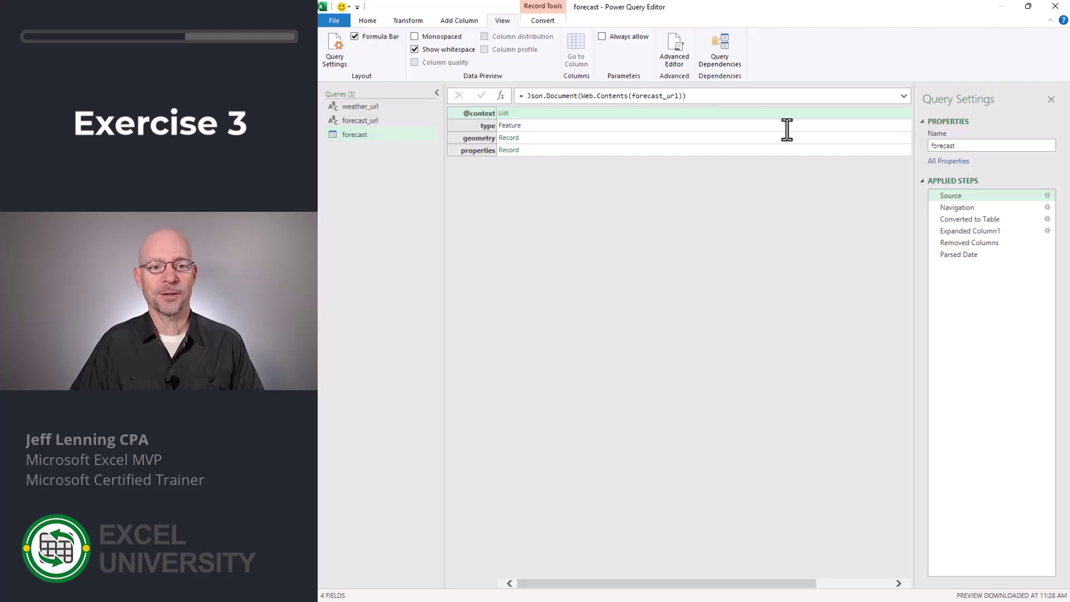
left_click(970, 207)
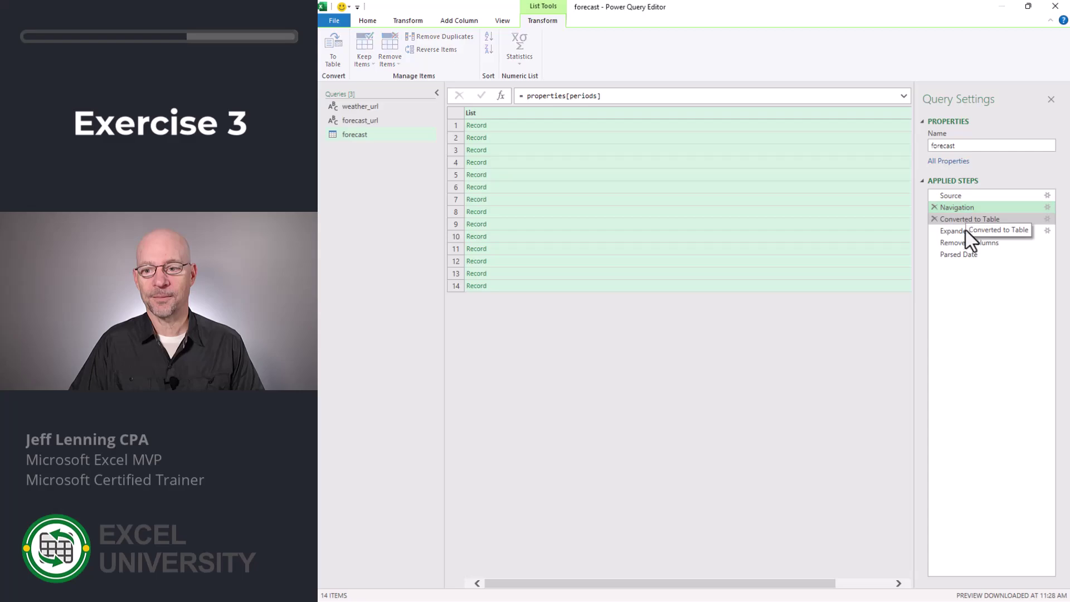
left_click(965, 221)
left_click(965, 232)
left_click(965, 242)
left_click(966, 254)
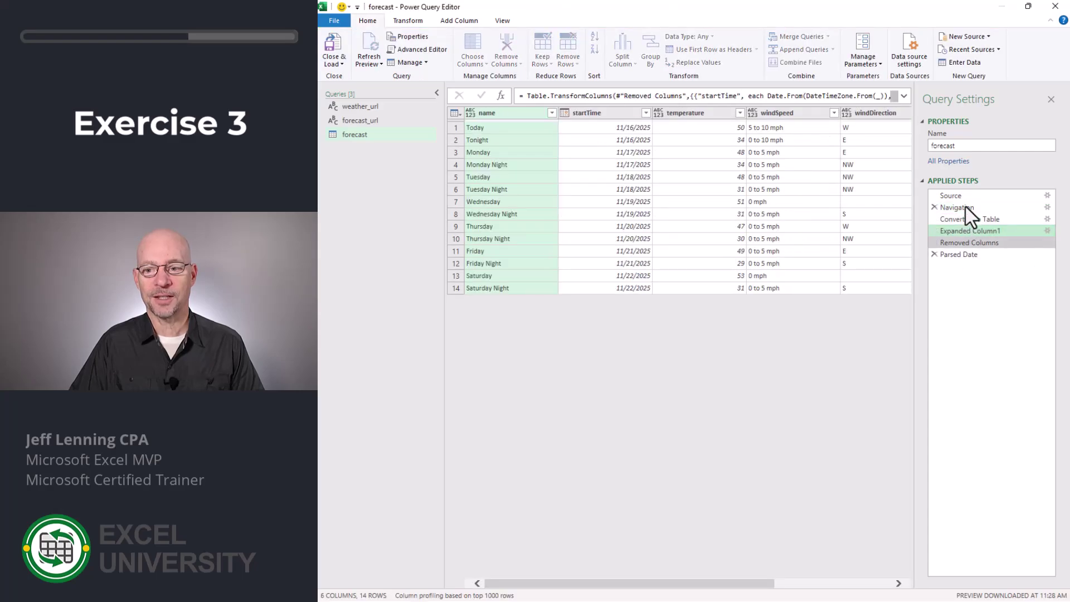
left_click(950, 196)
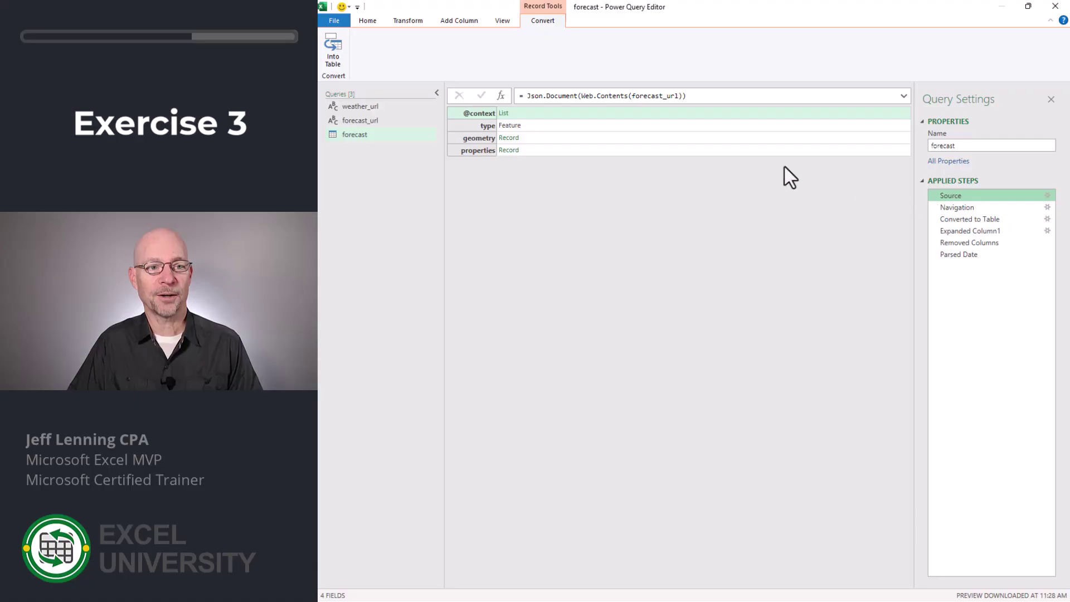
Step: Make sure the current workbook's query privacy option ignores the Privacy Levels, and close and load the edited forecast query
left_click(335, 21)
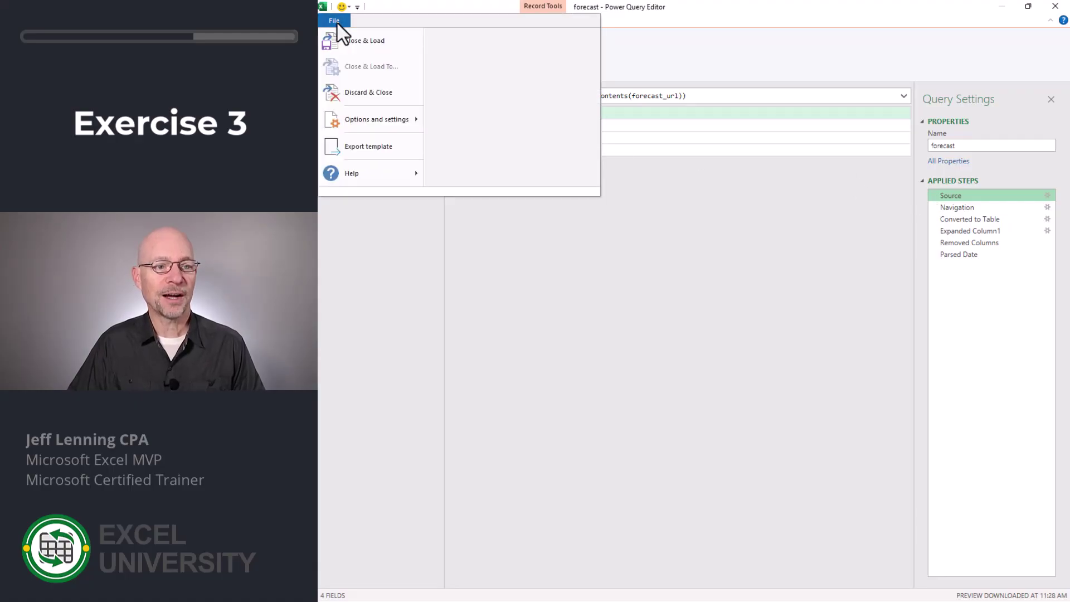
mouse_move(391, 120)
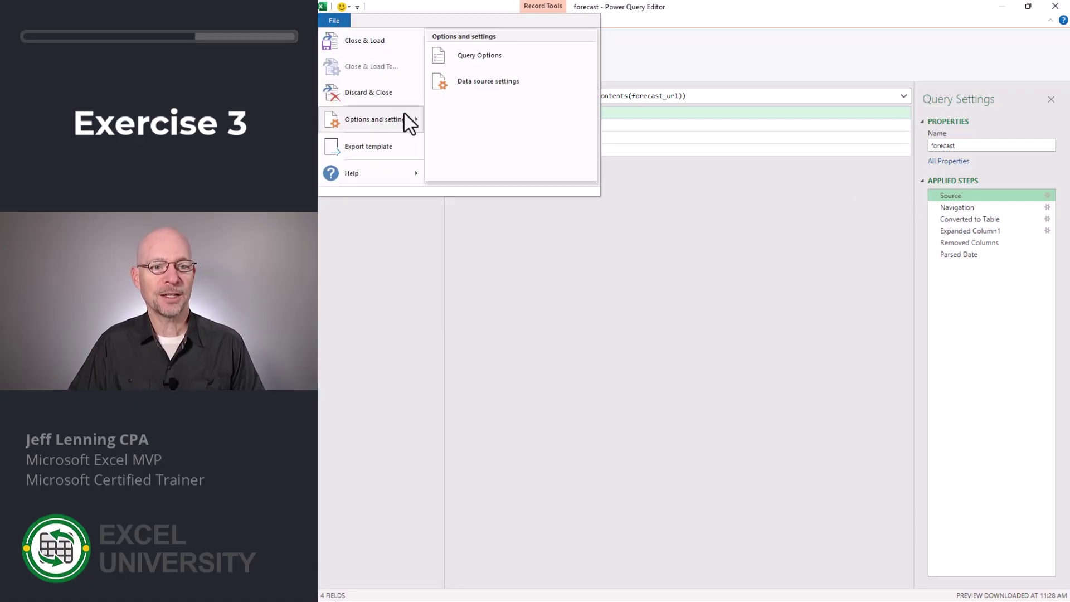
left_click(492, 55)
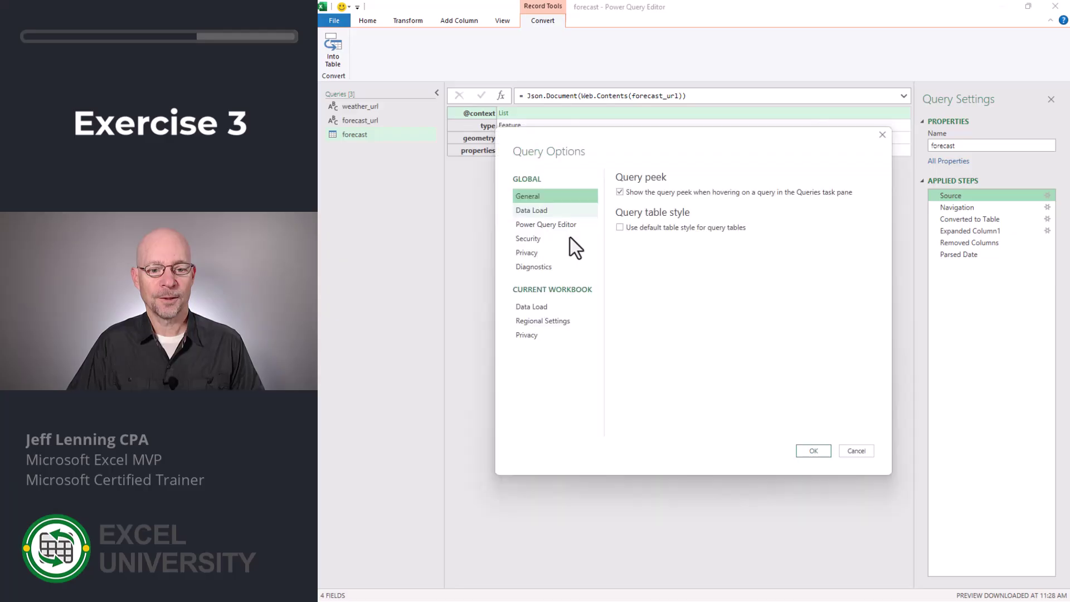
left_click(530, 336)
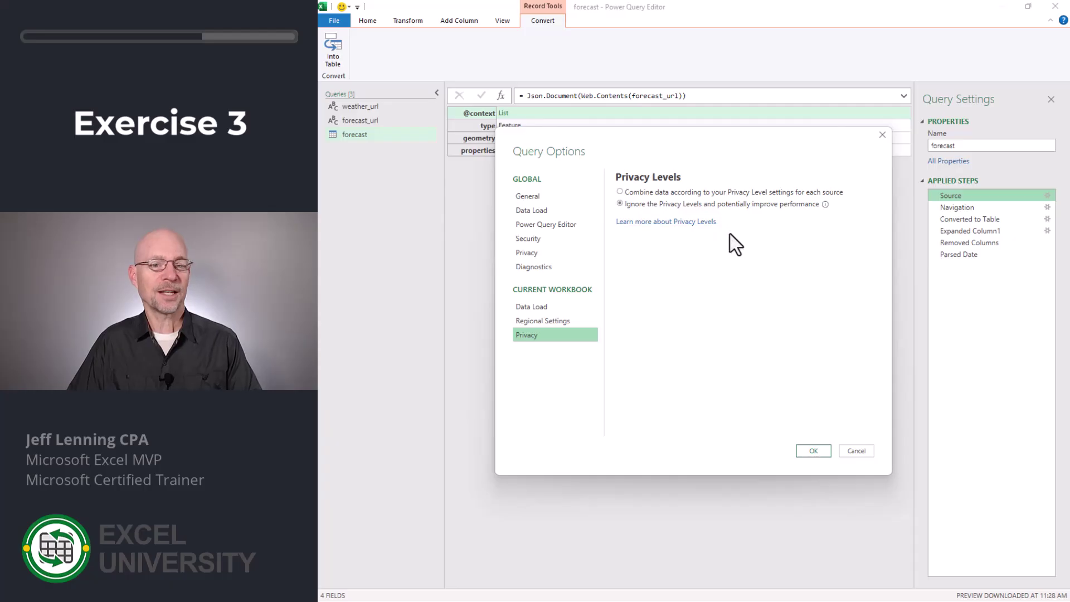
left_click(813, 451)
left_click(368, 21)
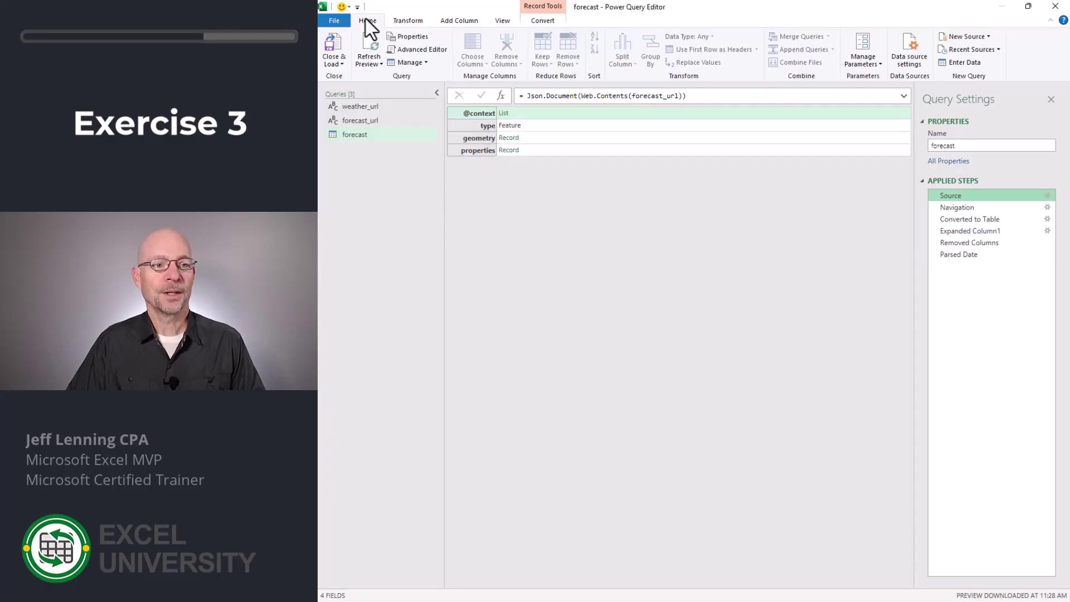
left_click(335, 43)
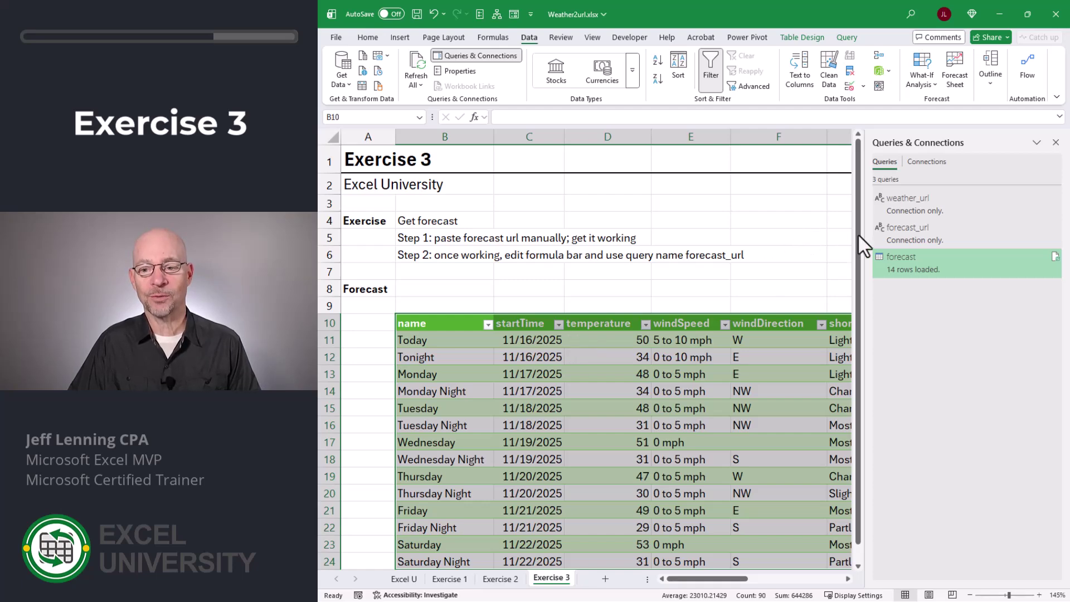
Step: Replace the hard-coded URL in the forecast_url query's Source formula with weather_url, and close and load the change
mouse_move(893, 237)
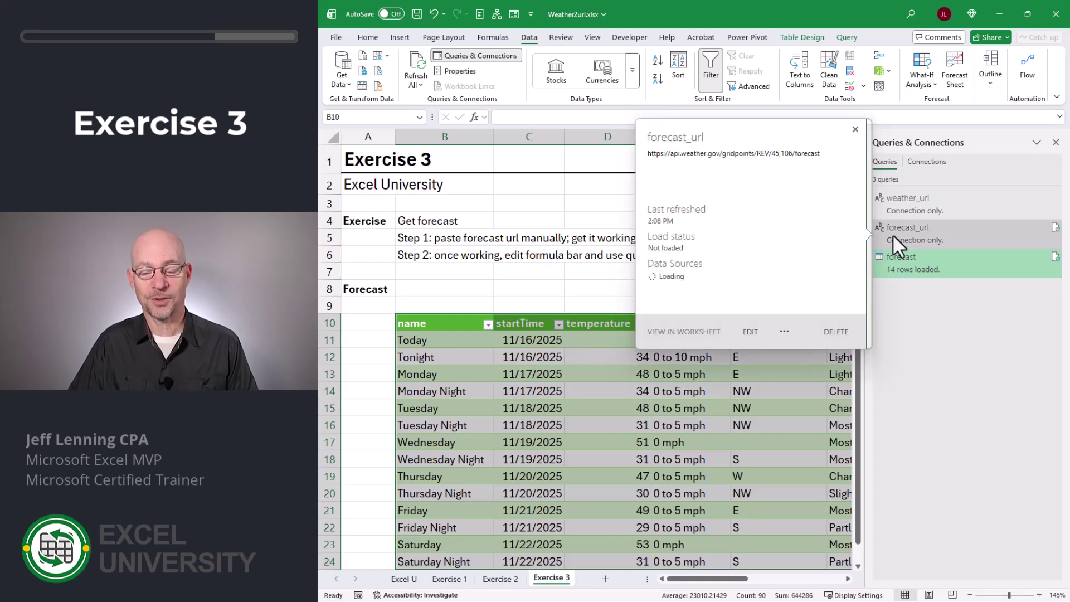
left_click(907, 231)
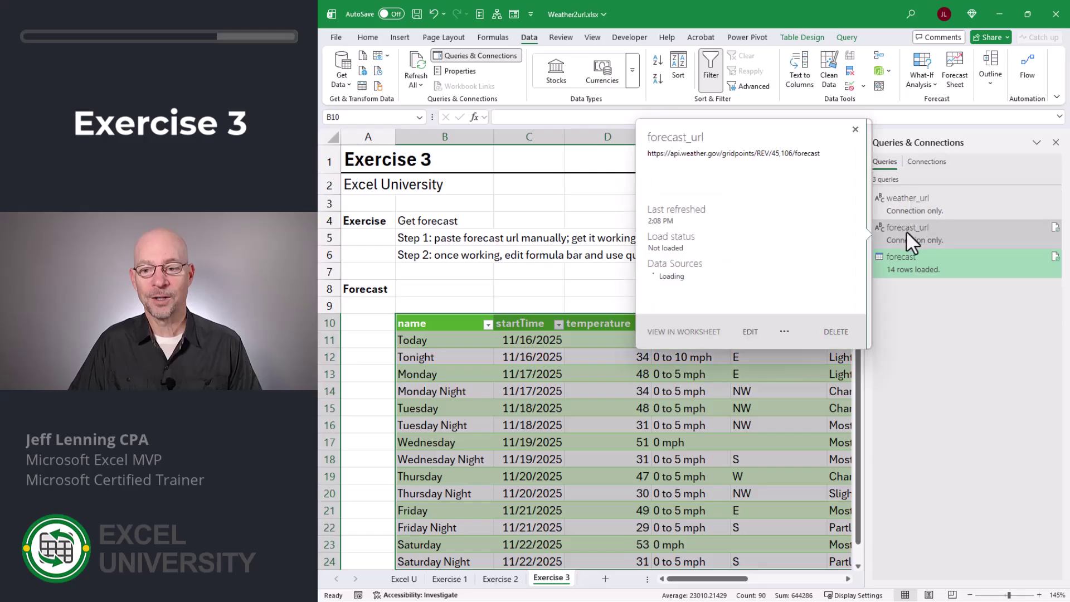
double_click(906, 230)
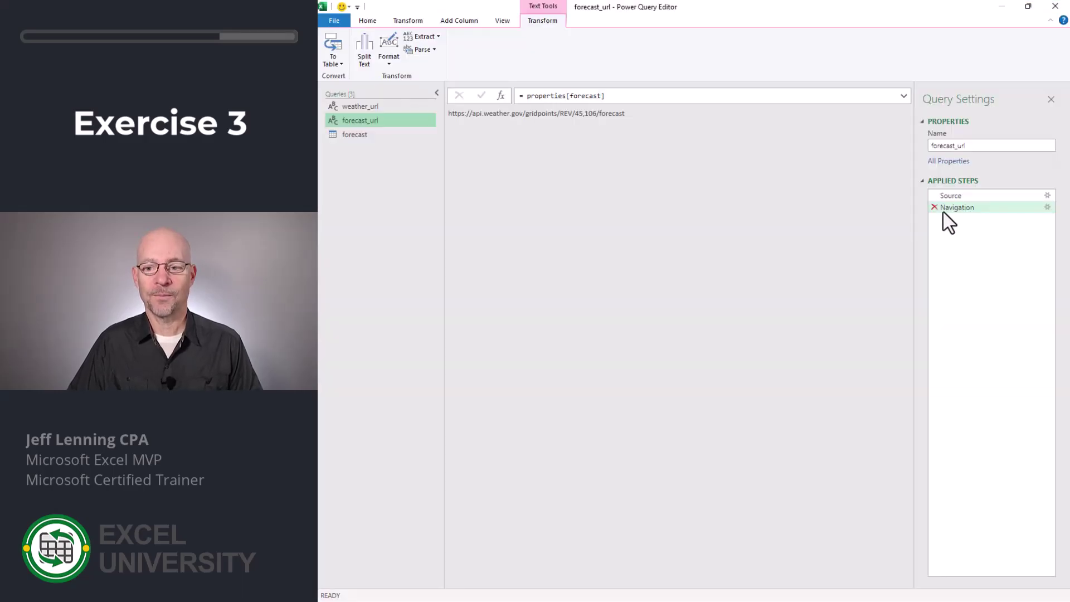
left_click(949, 195)
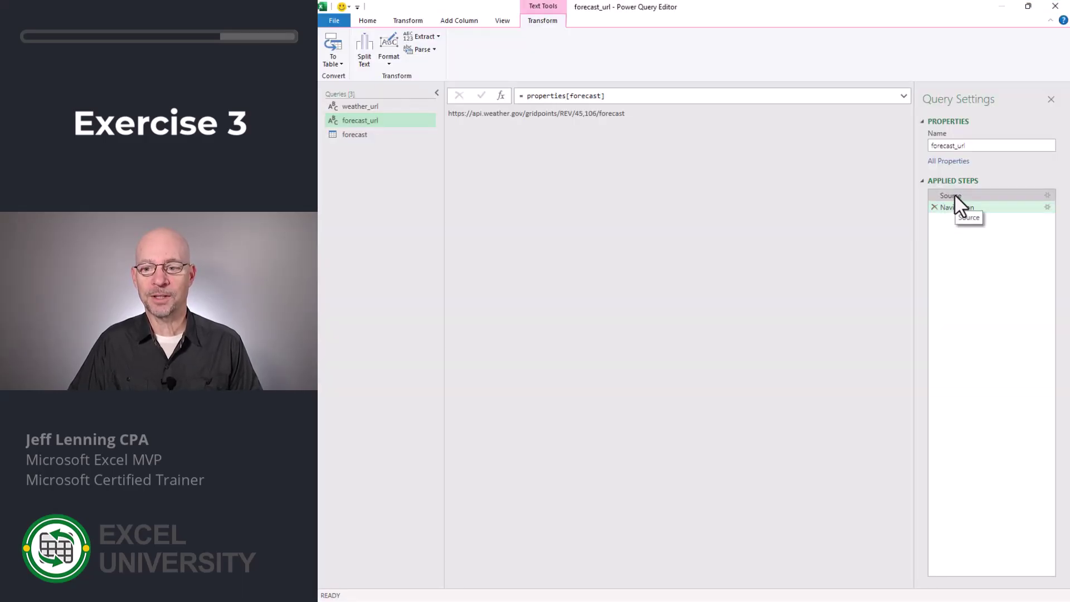
left_click_drag(631, 96, 831, 96)
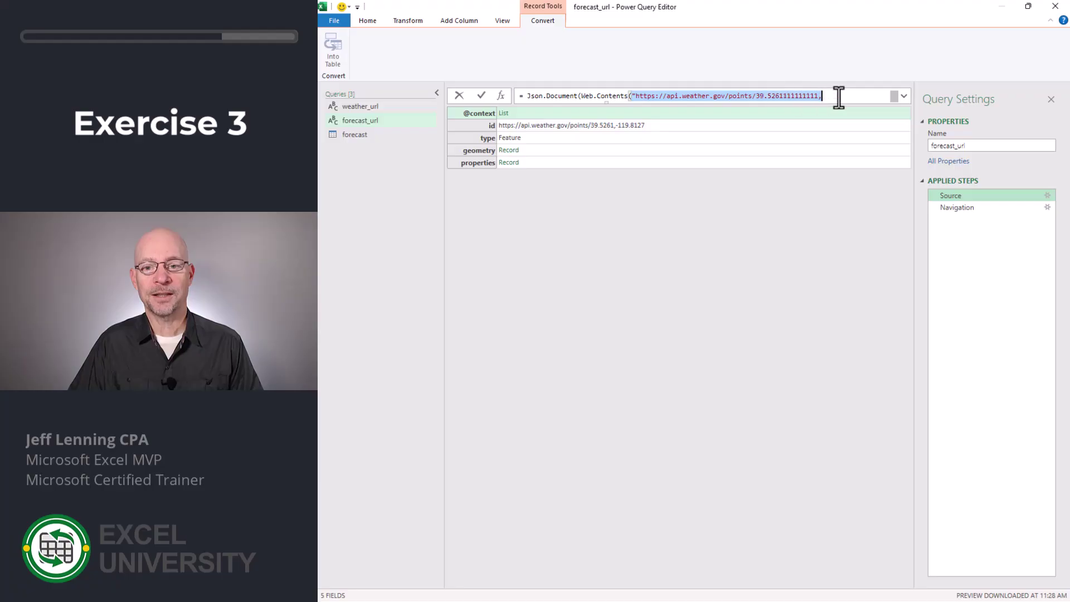
key("Delete")
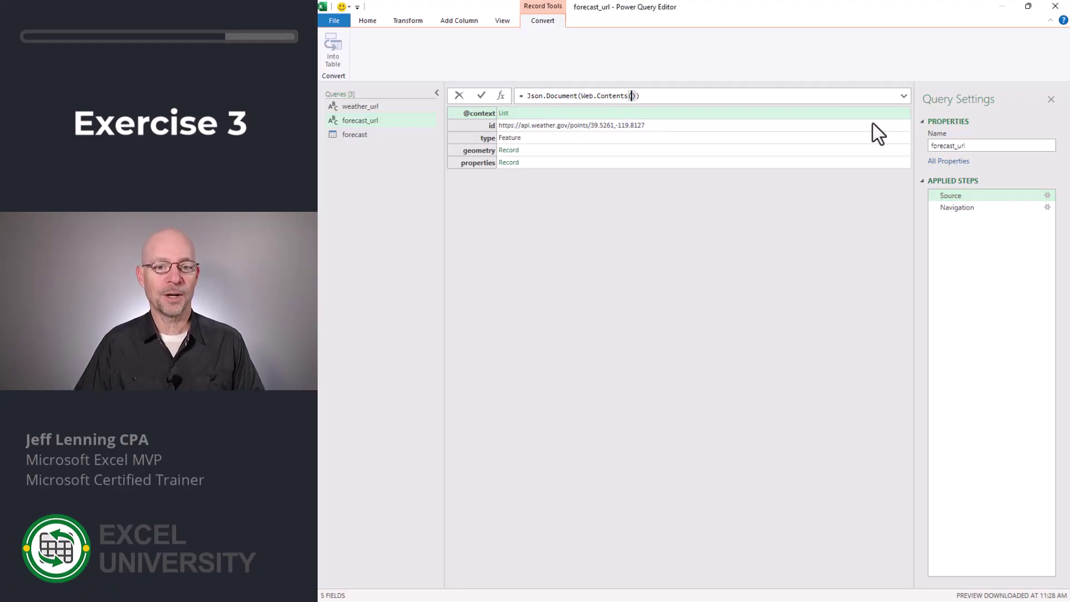
type("wea")
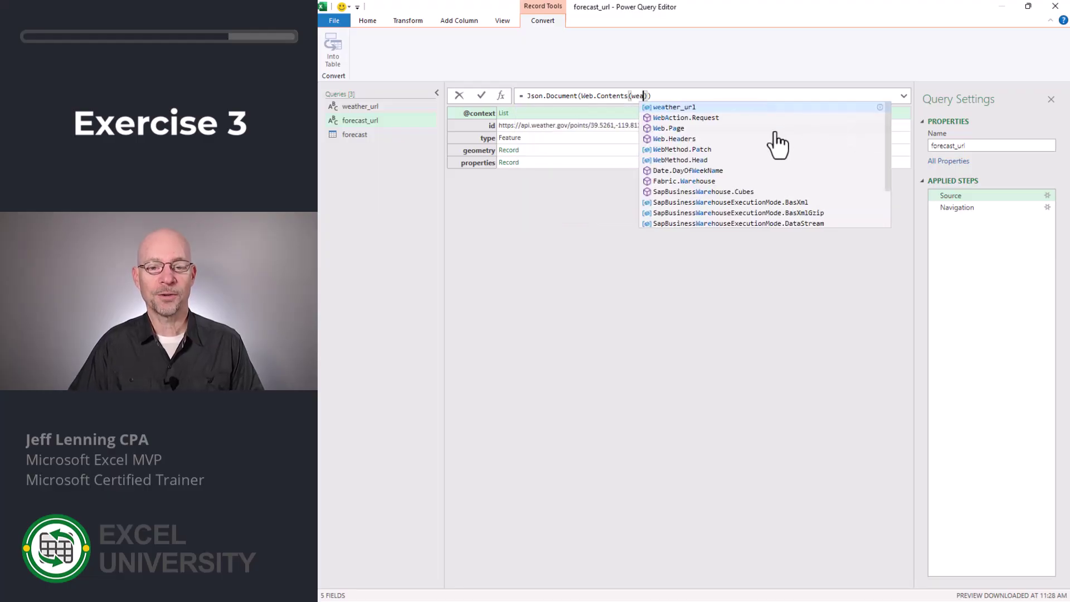
left_click(703, 107)
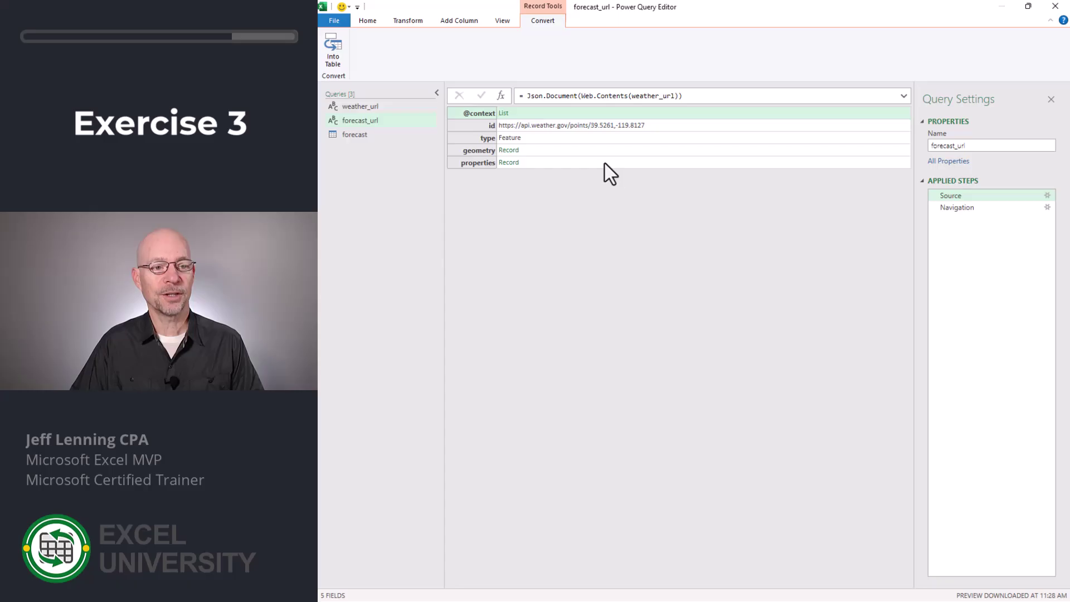
left_click(365, 22)
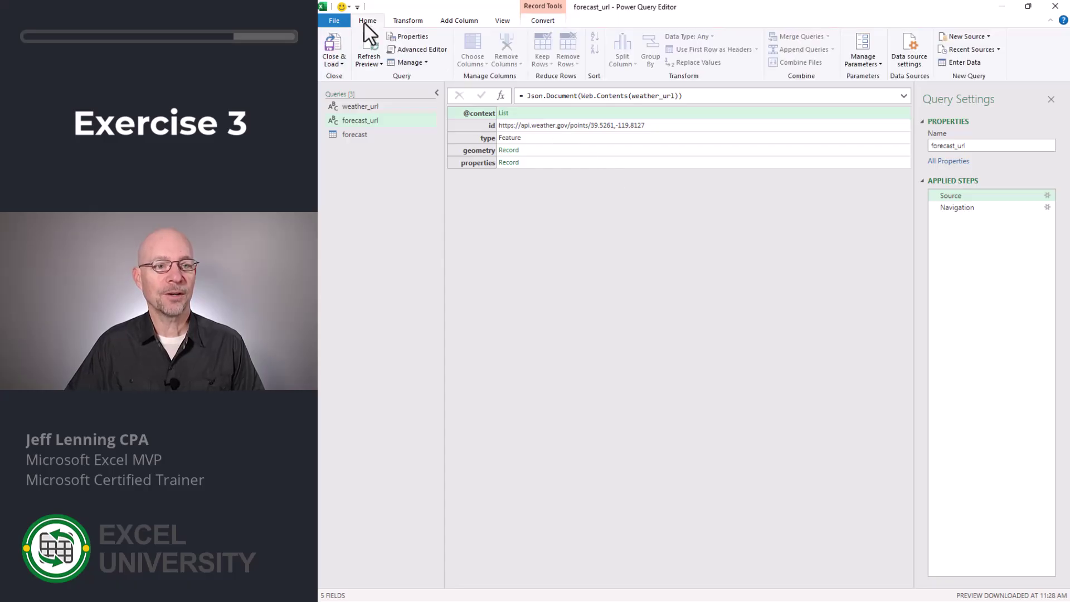
left_click(335, 49)
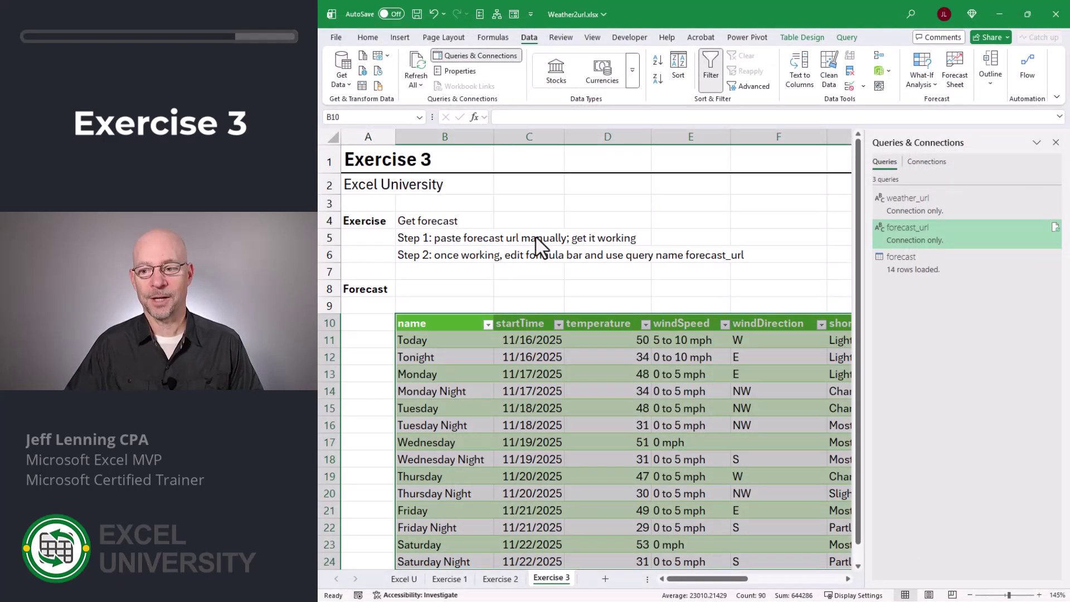
Step: Copy the forecast table's temperature values from D11:D24 into column A beside the table, starting at cell A11
left_click(607, 287)
left_click(1056, 143)
scroll(629, 235, "down", 2)
left_click_drag(629, 235, 634, 461)
key("ctrl+c")
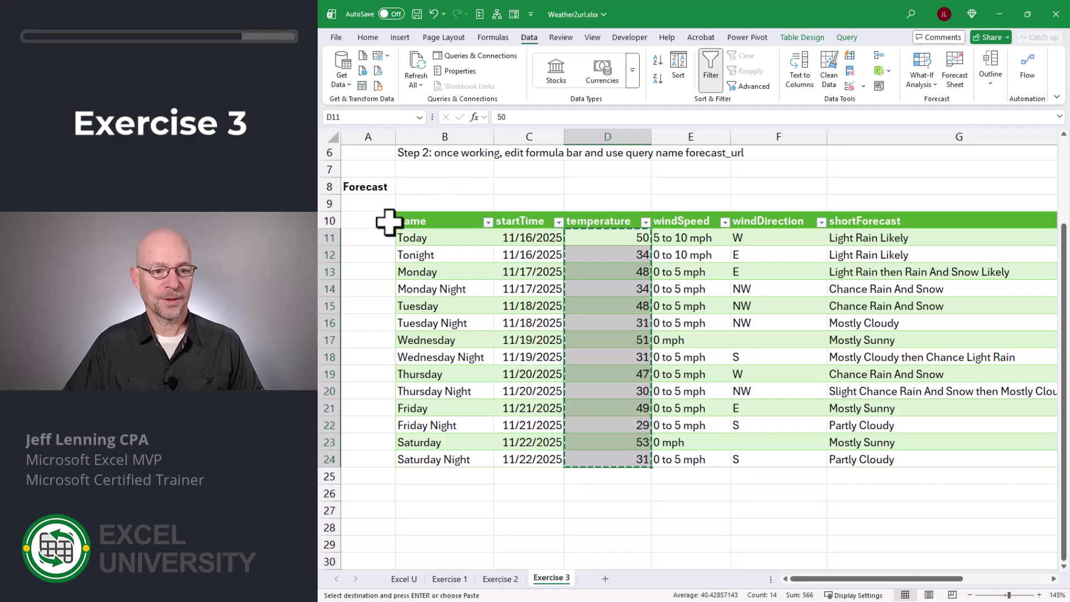
left_click(388, 237)
key("ctrl+v")
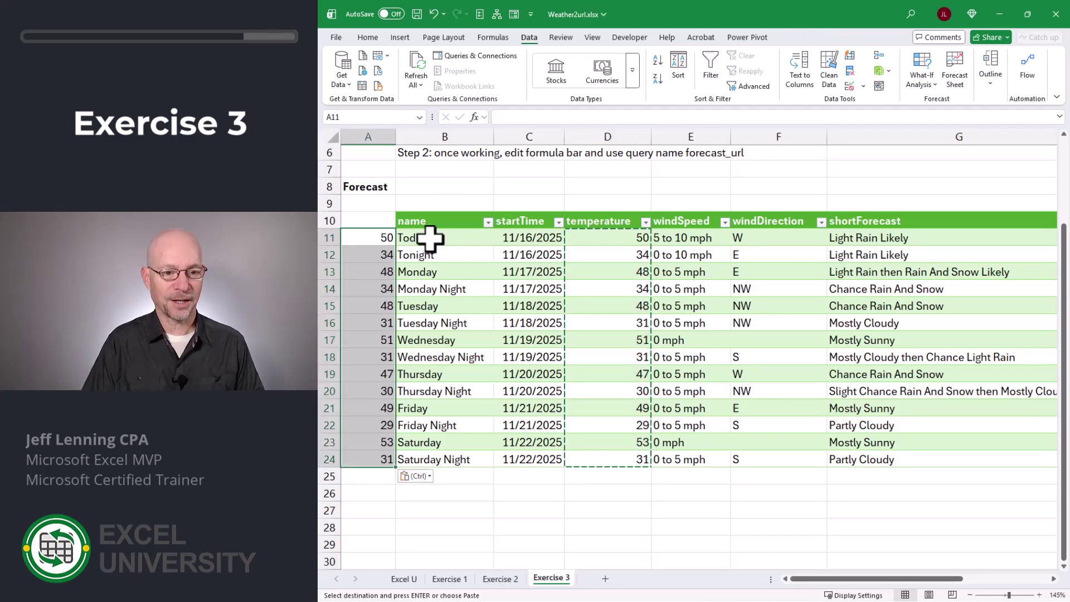
Step: Change the place in cell B8 of the Exercise 2 sheet to fairbanks, ak
left_click(633, 234)
left_click(502, 579)
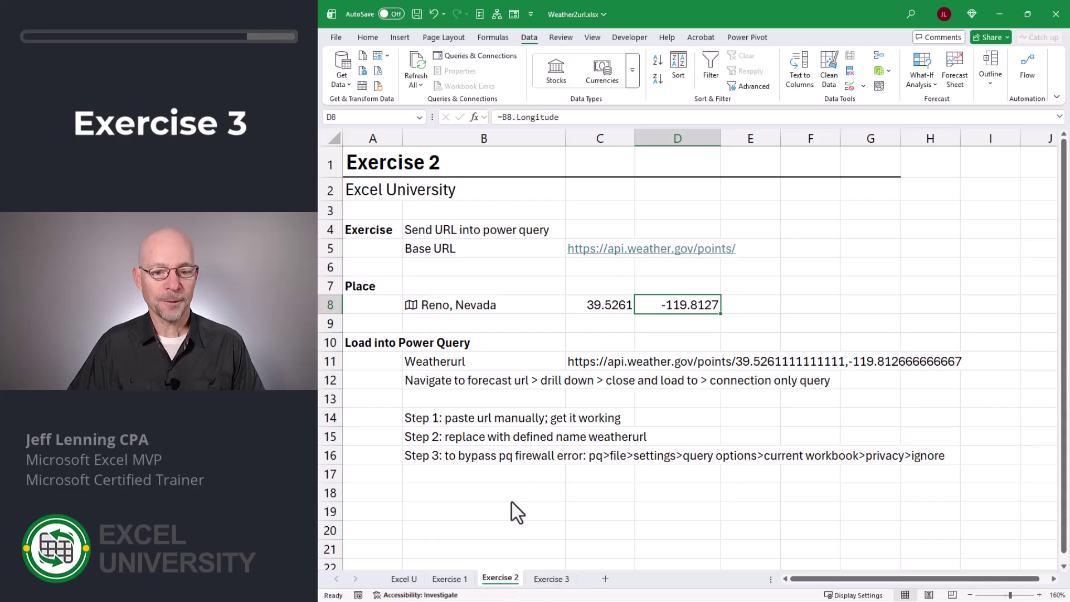
left_click(529, 305)
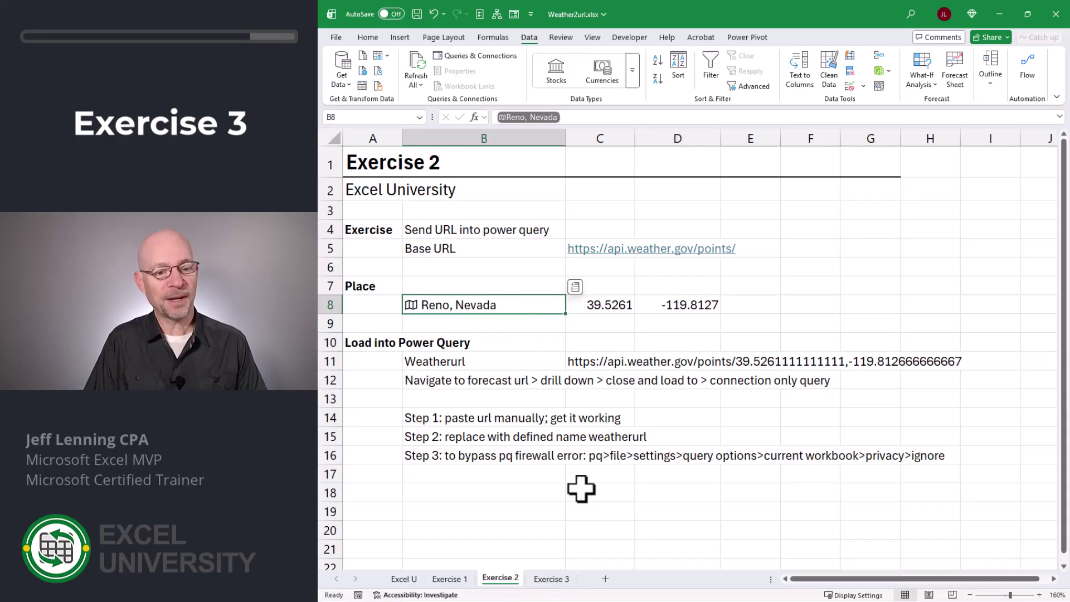
type("fairbanks, ak")
key("Return")
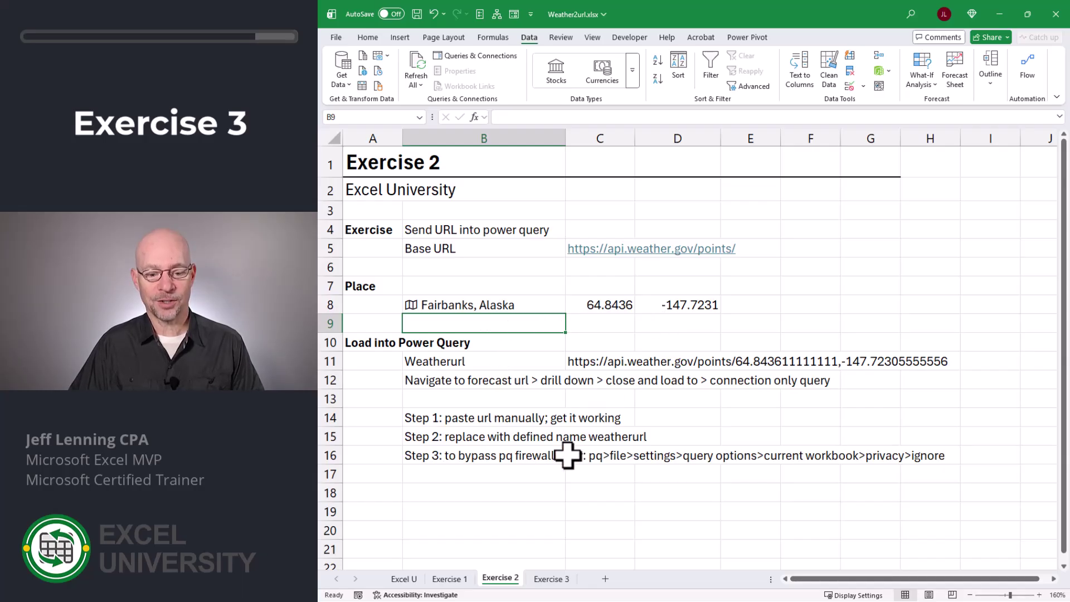
Step: Refresh all data for the forecast table on the Exercise 3 sheet and clear the copied temperatures from A11:A24
left_click(552, 579)
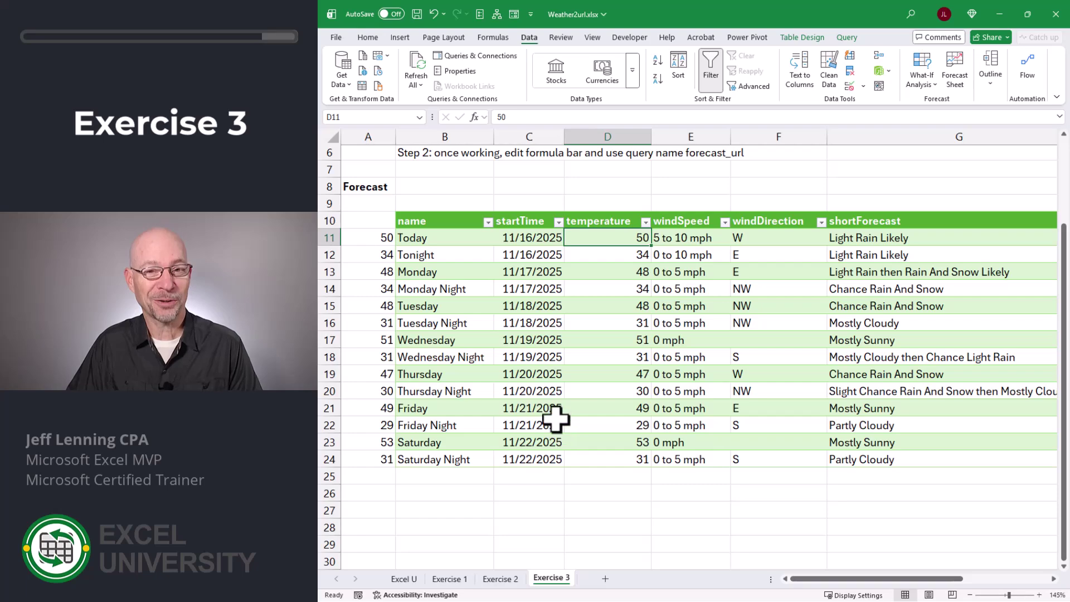
left_click(418, 73)
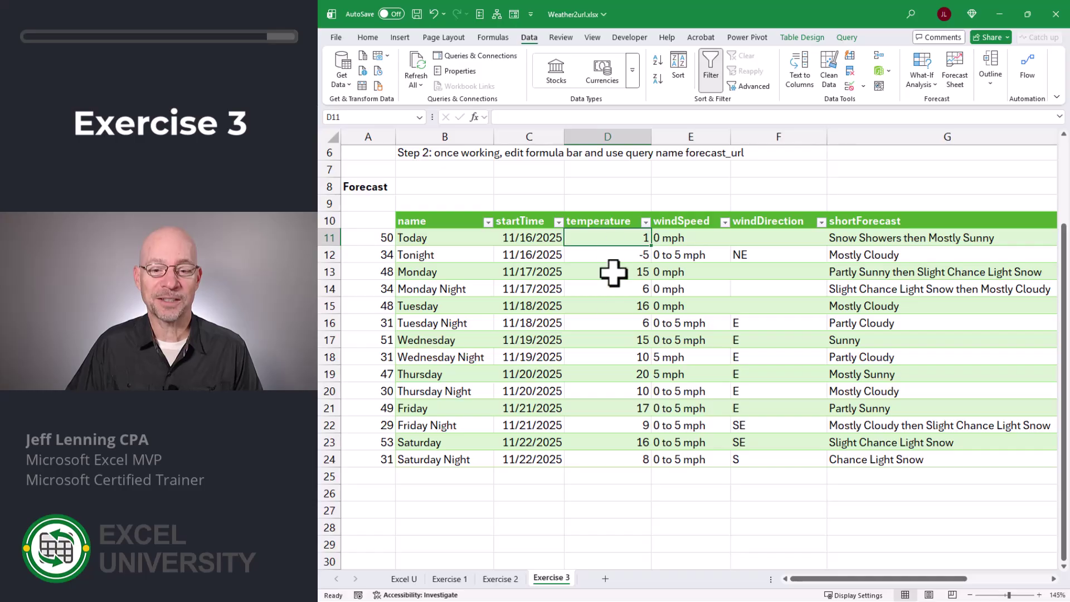
left_click_drag(371, 240, 375, 467)
key("Delete")
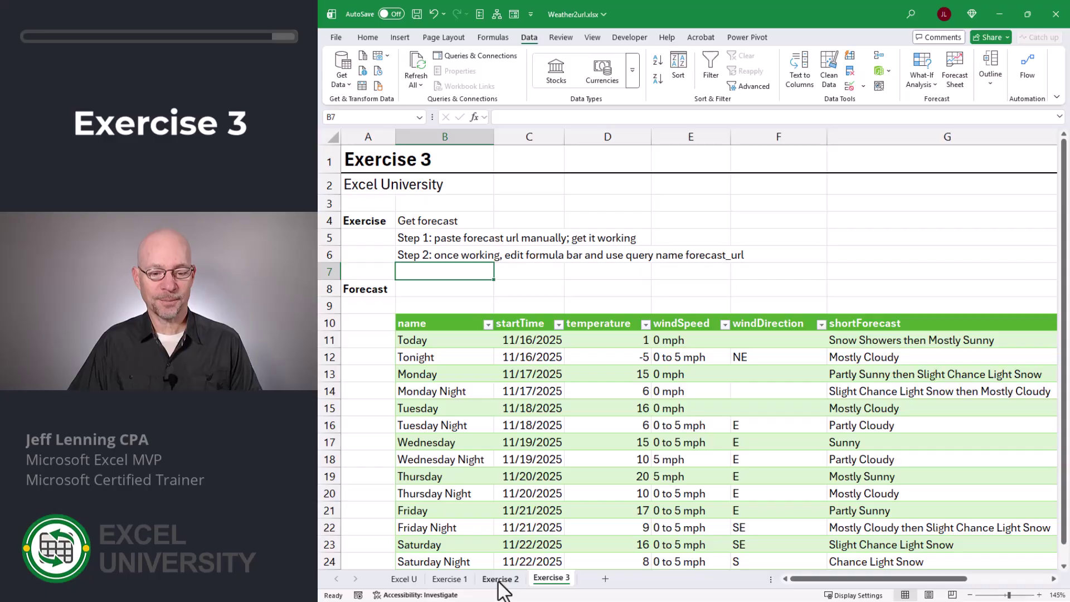
Step: Review the place inputs on the Exercise 2 sheet, and refresh all data again from the Exercise 3 forecast table
left_click(500, 579)
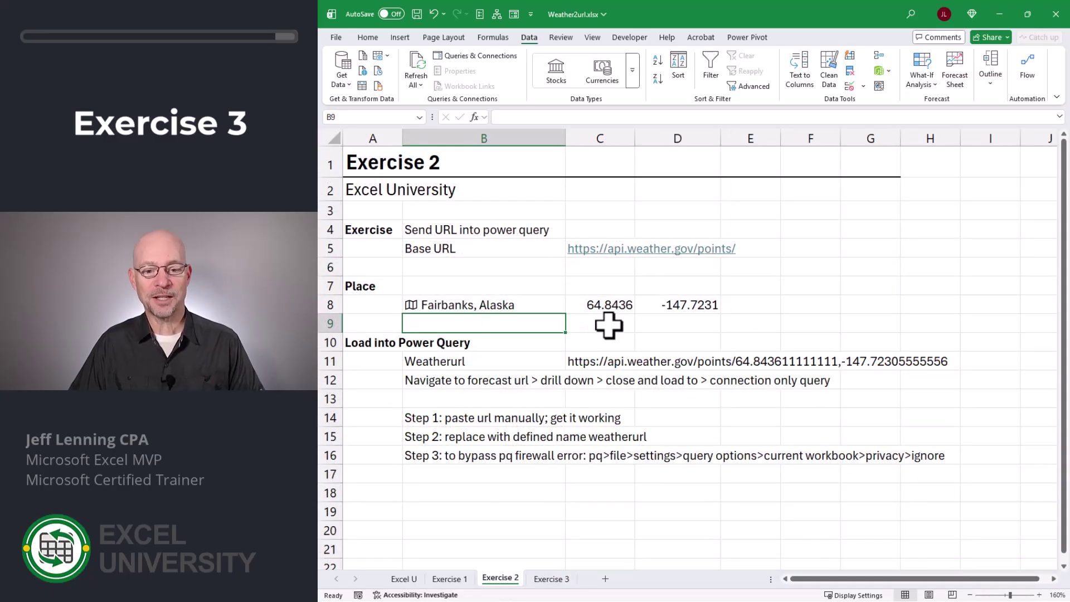
left_click(552, 582)
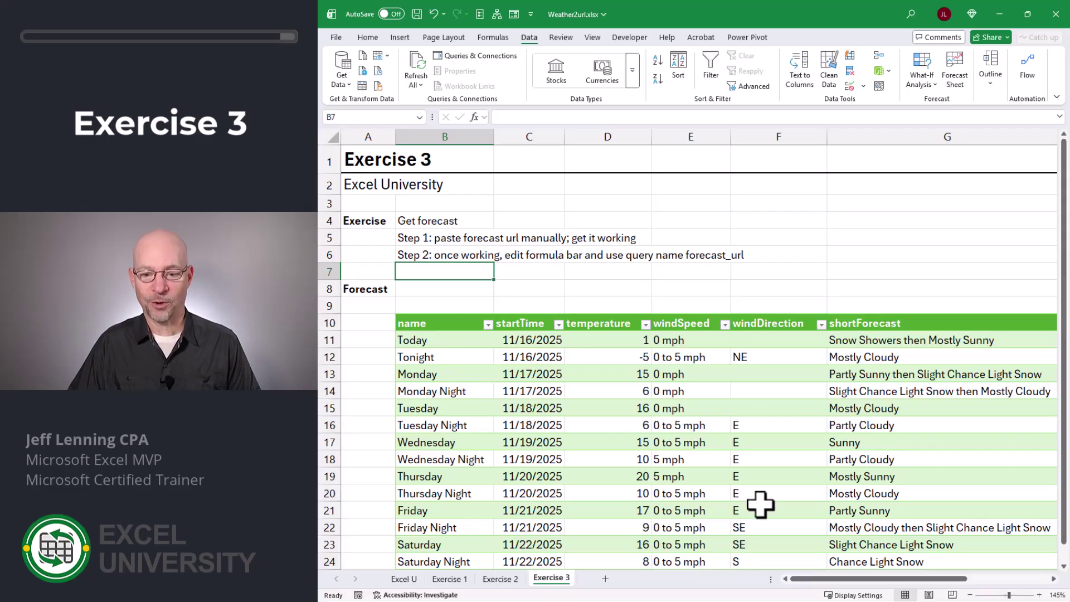
left_click(468, 339)
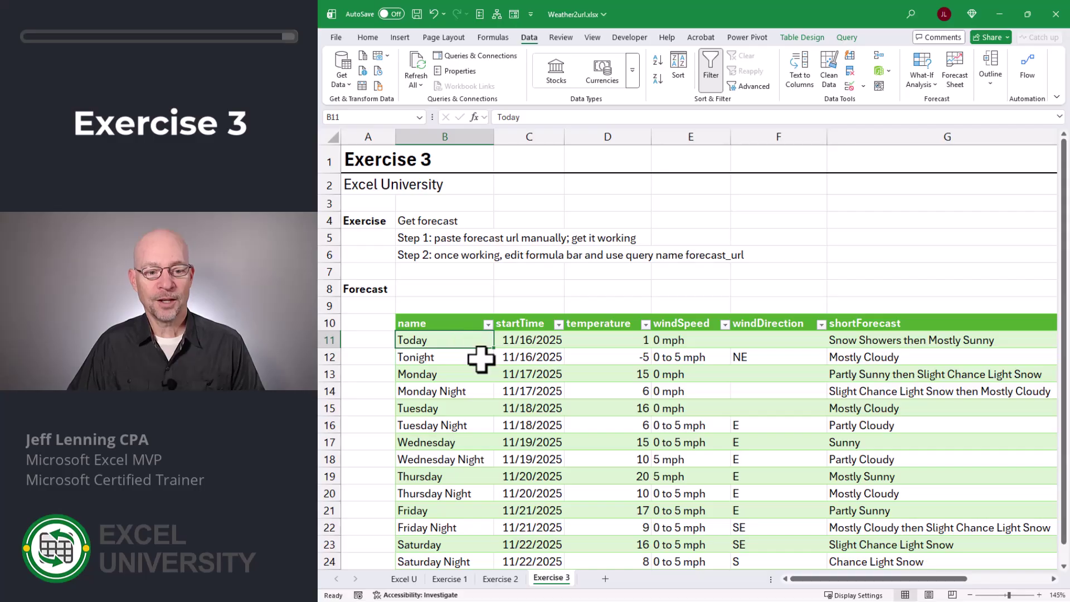
left_click(418, 74)
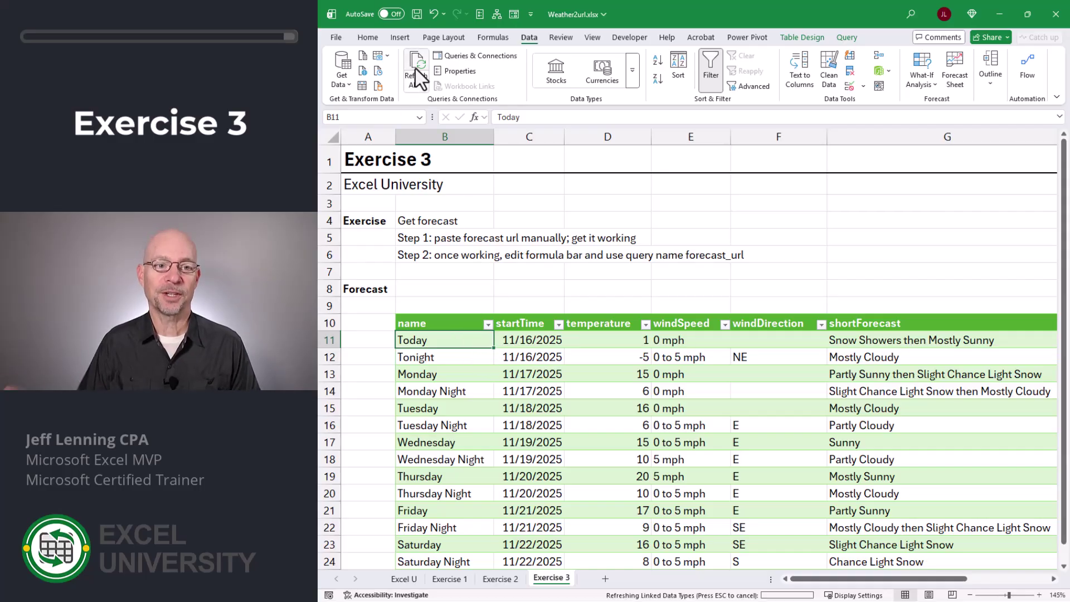